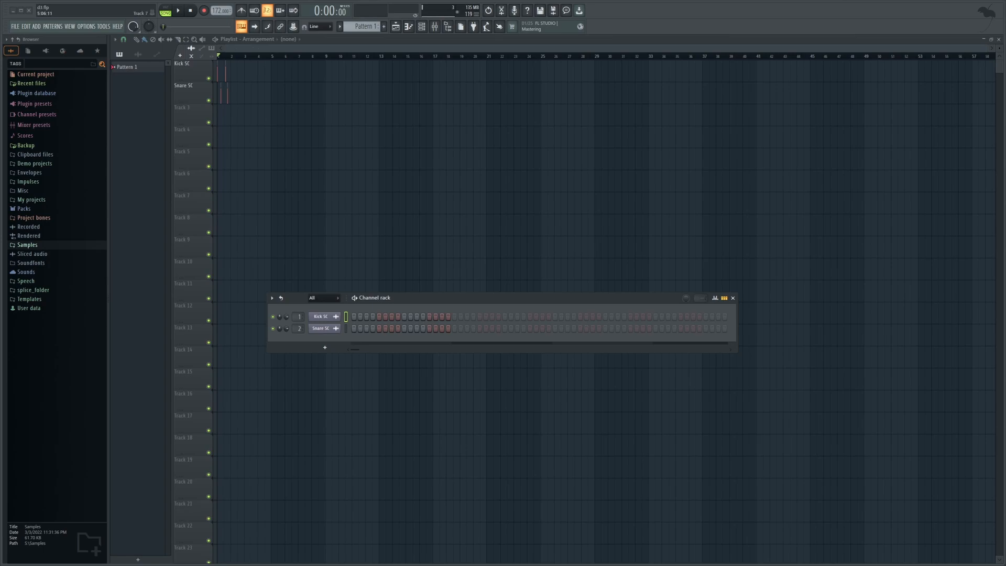
Add a Kontakt channel and load The Grandeur piano into it
drag(392, 297, 389, 283)
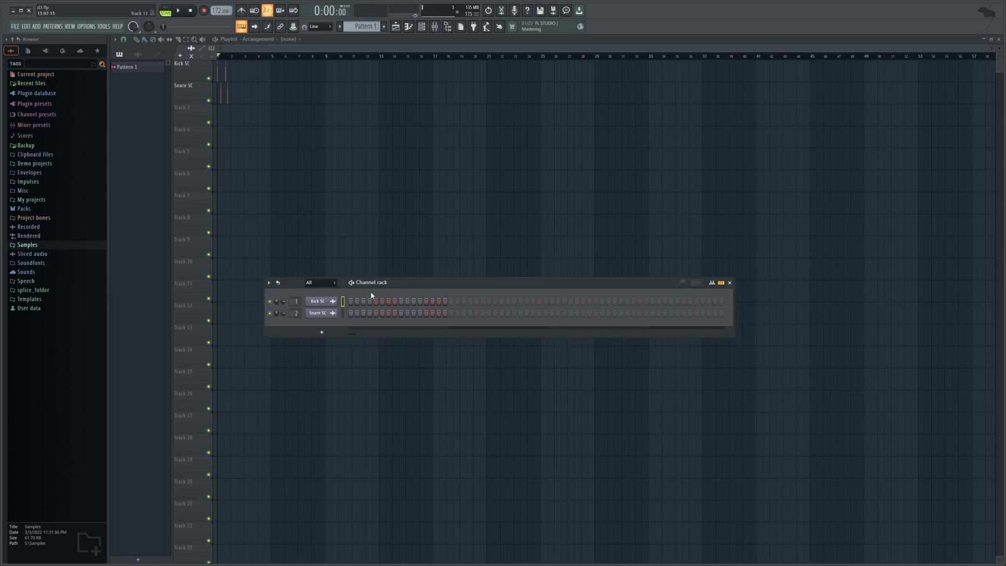
click(334, 301)
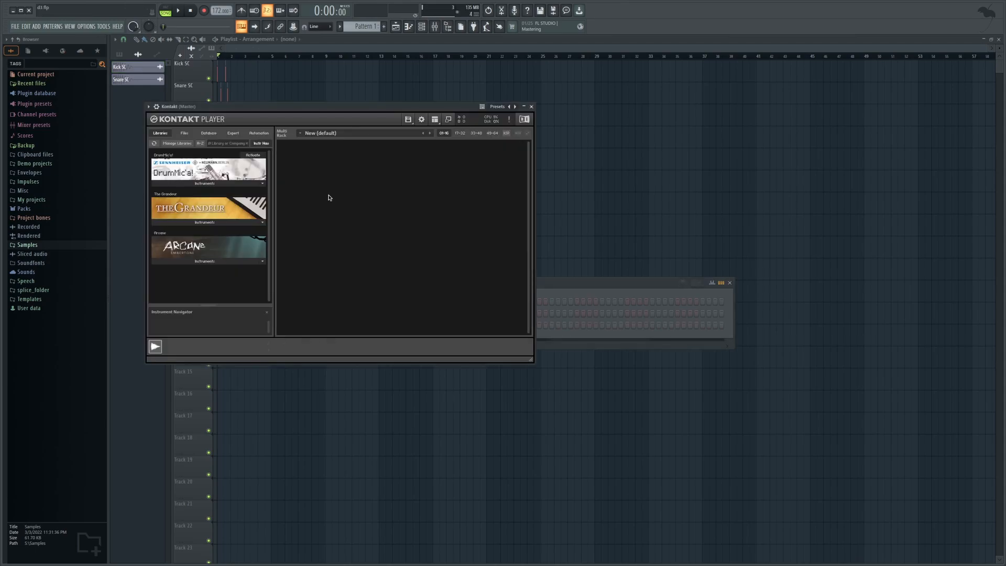
click(205, 222)
drag(193, 232, 377, 234)
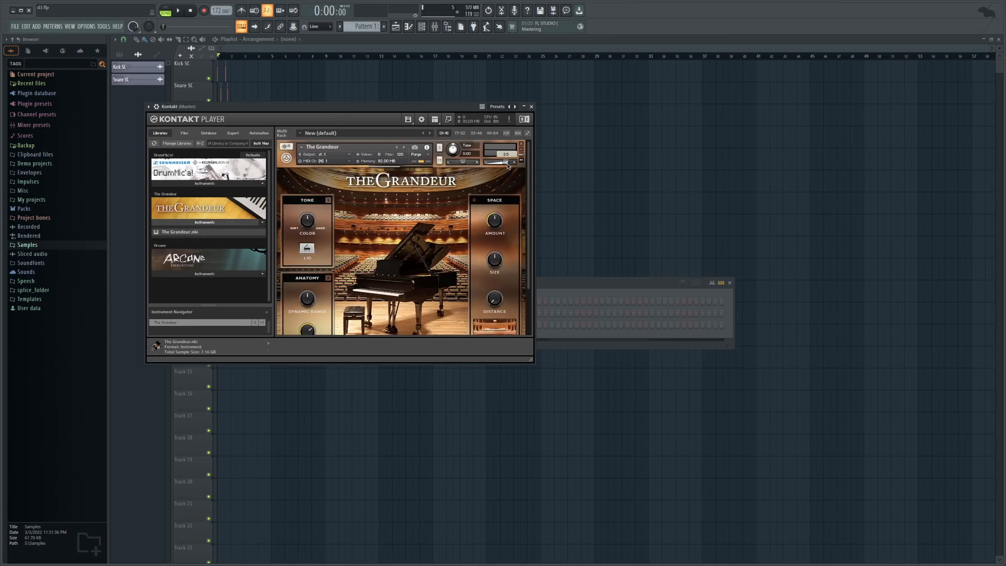
drag(427, 107, 792, 144)
Record a four-bar chord progression for the Kontakt piano in the piano roll and play it back
click(352, 283)
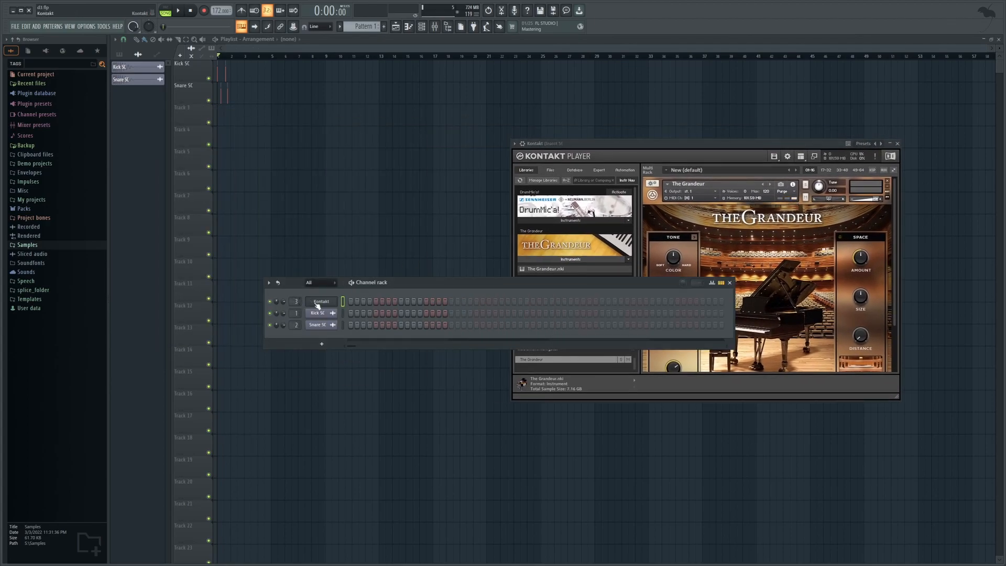
key(F7)
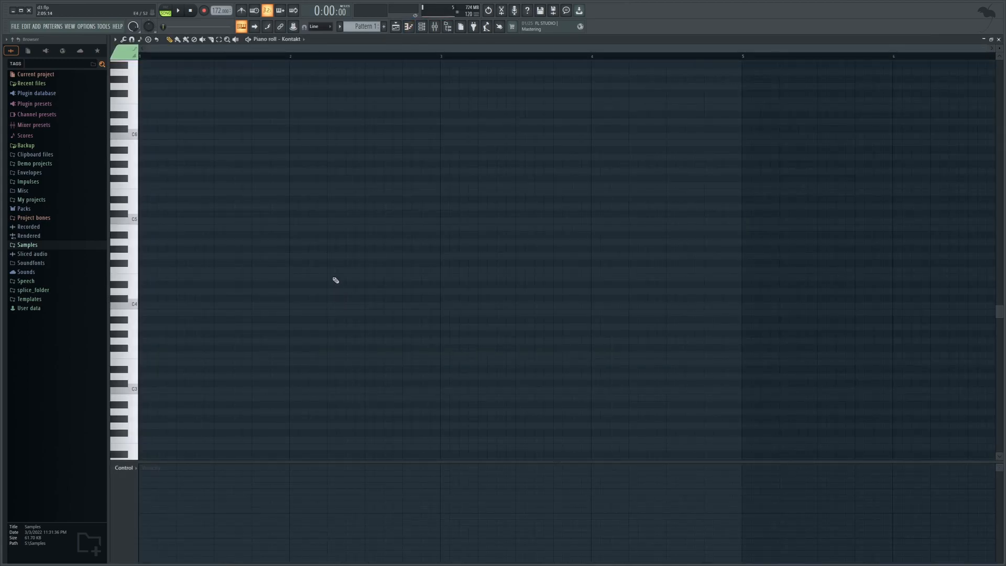
click(178, 11)
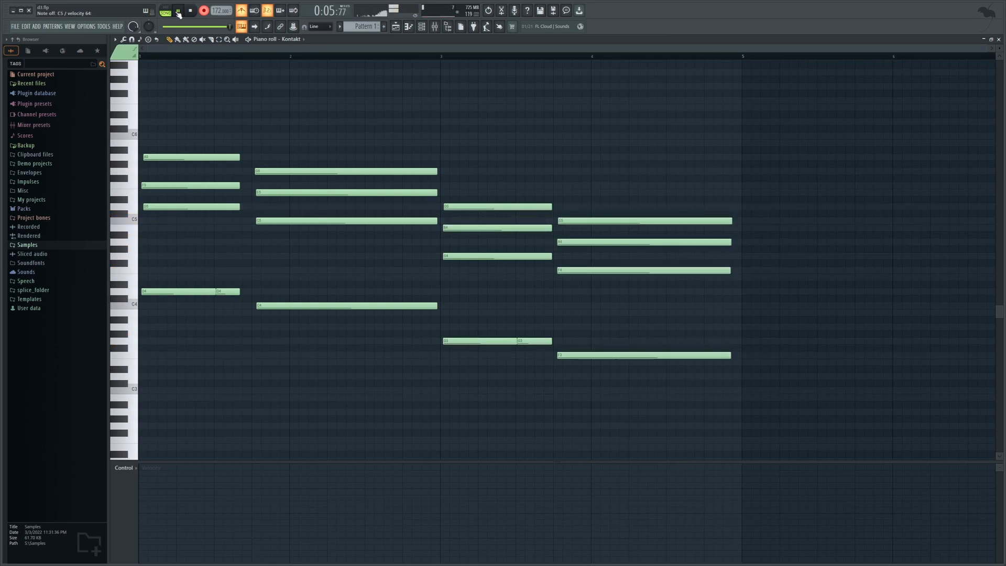
key(space)
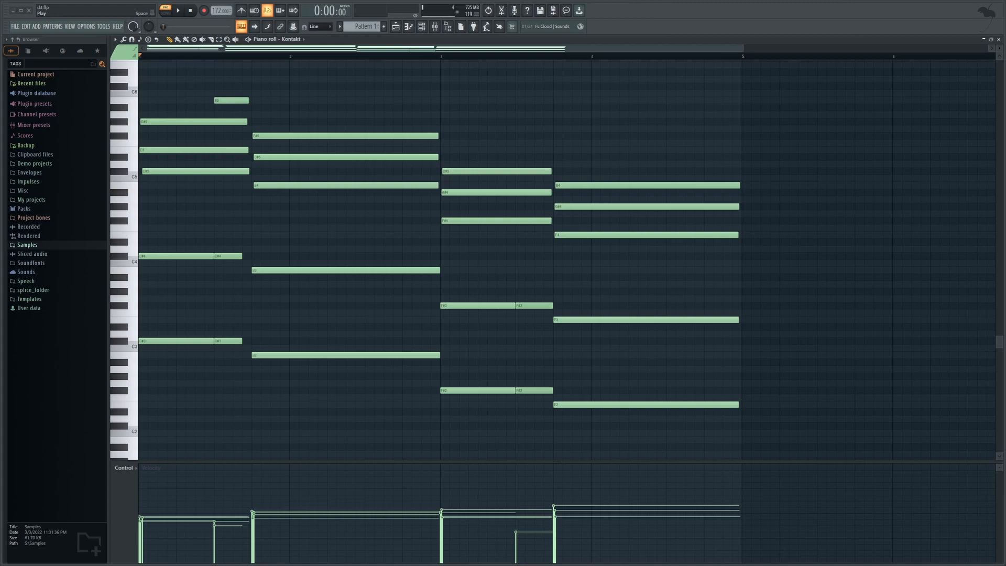
click(179, 10)
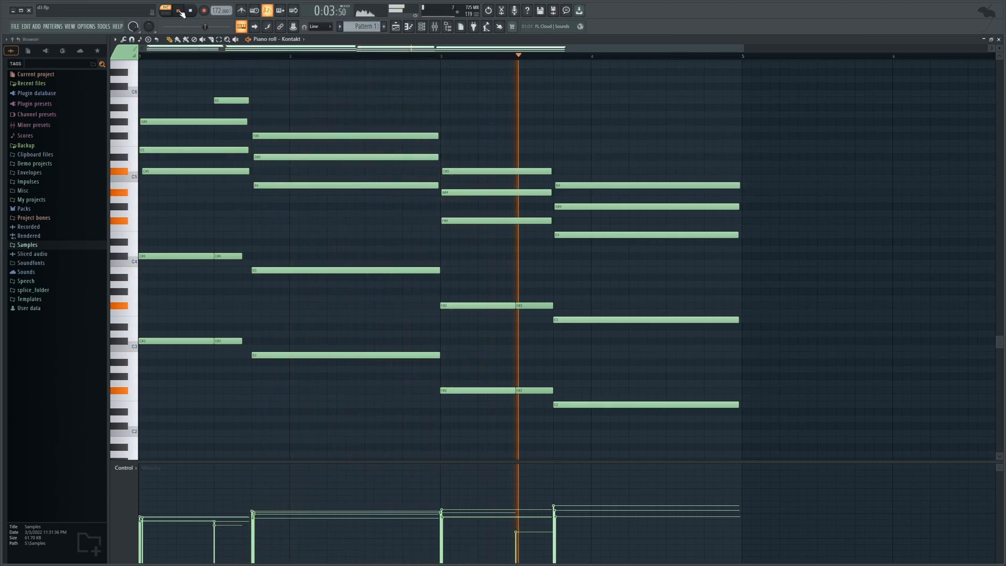
click(190, 10)
Load Fruity Delay 3 into the first effect slot of mixer track Insert 3
click(434, 26)
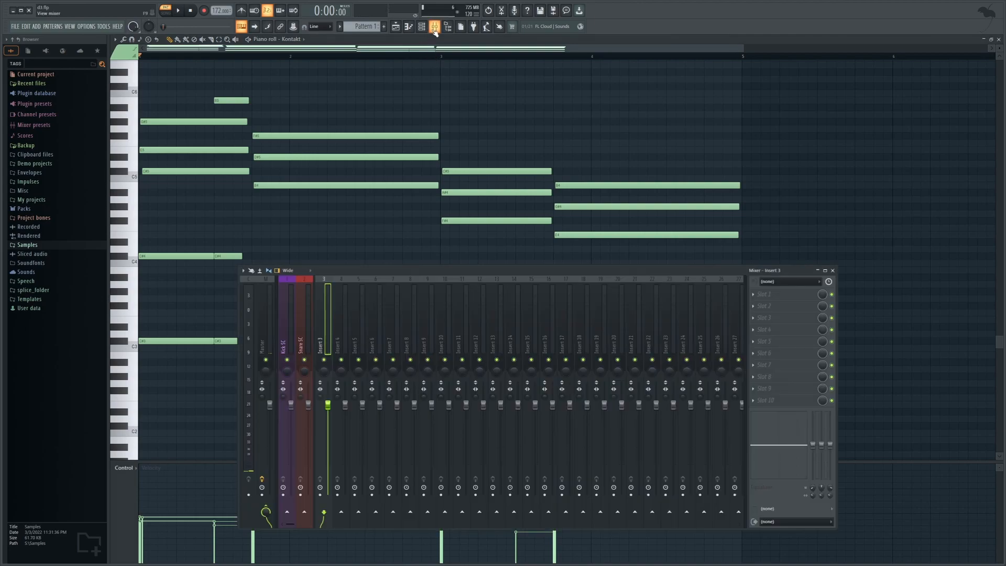
drag(437, 271, 414, 253)
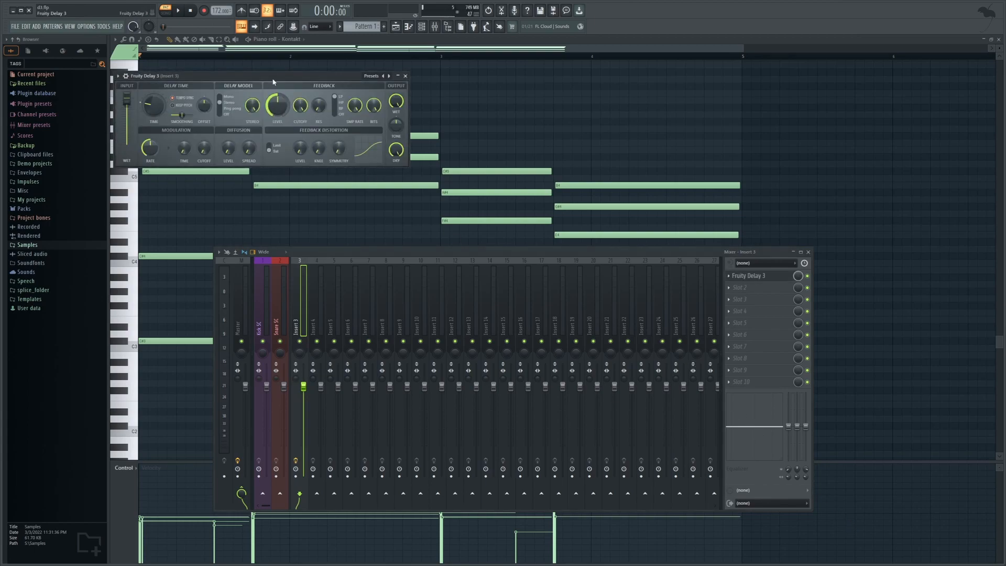
drag(271, 77, 435, 146)
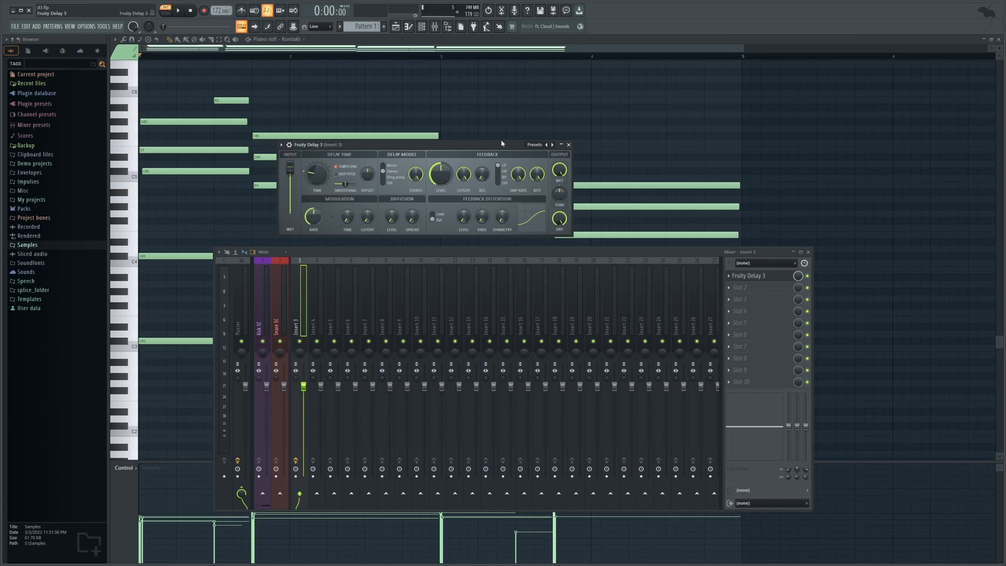
Apply the Tape preset to Fruity Delay 3 and audition it on the piano chords
click(534, 145)
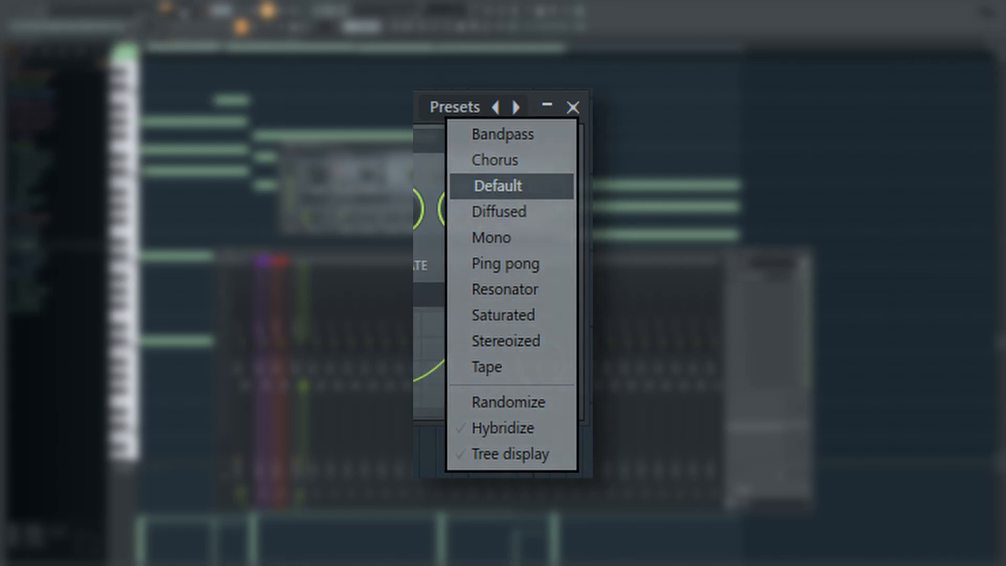
click(180, 11)
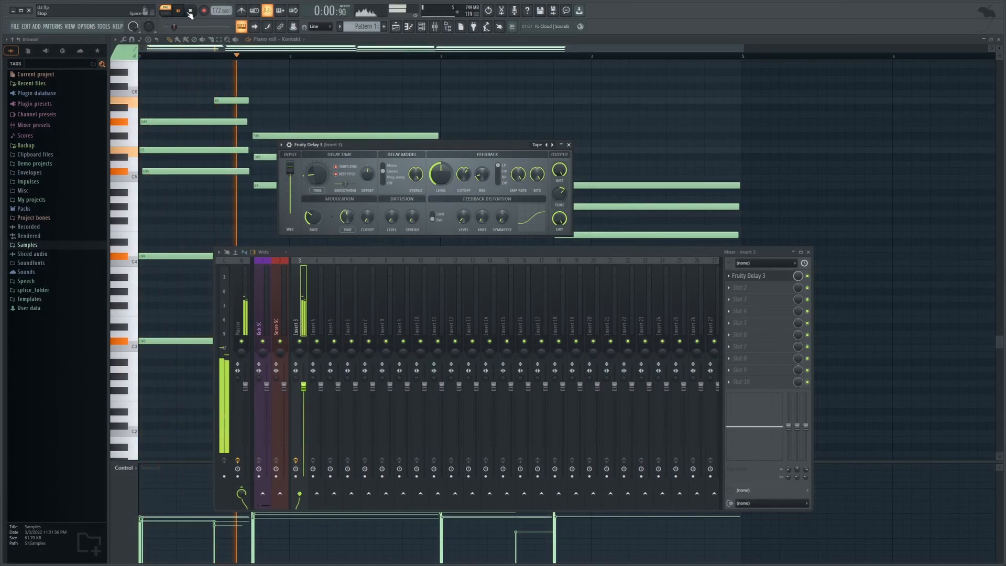
click(190, 13)
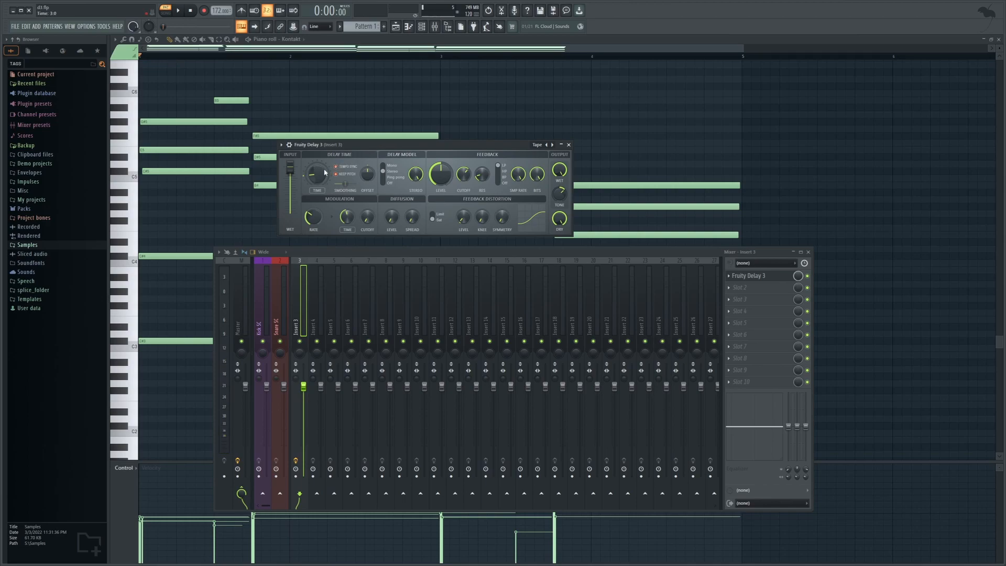
Lower the delay time in Fruity Delay 3 and listen to the pattern with the new setting
drag(318, 176, 318, 219)
click(178, 11)
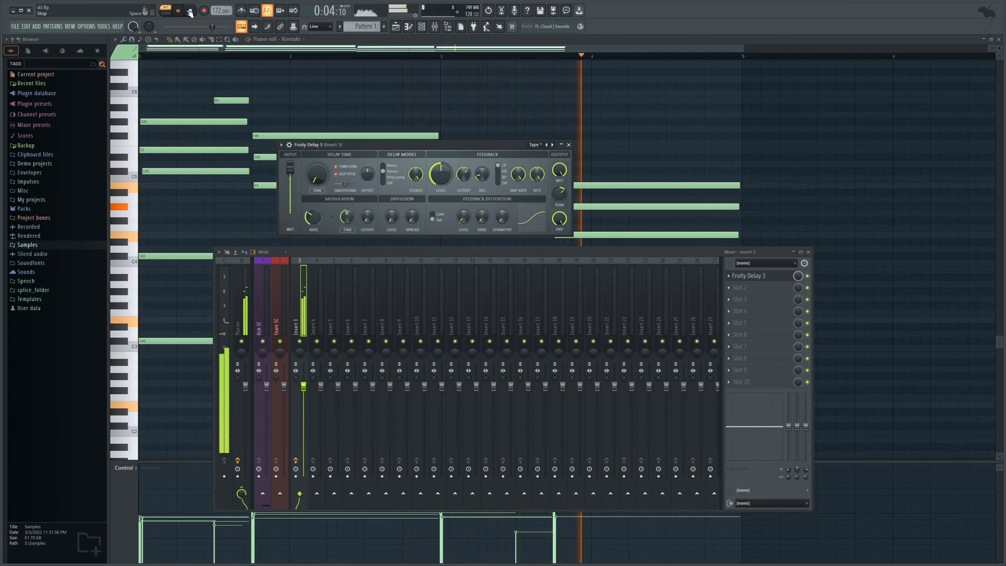
click(191, 12)
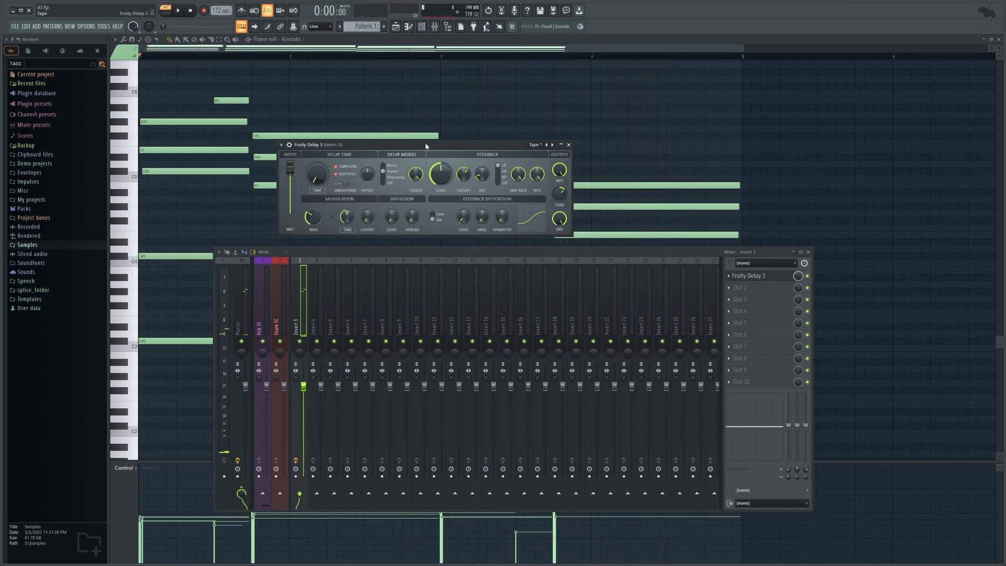
Rearrange the delay and mixer windows and play the piano chords to examine the Tape delay's effect
drag(418, 147, 546, 155)
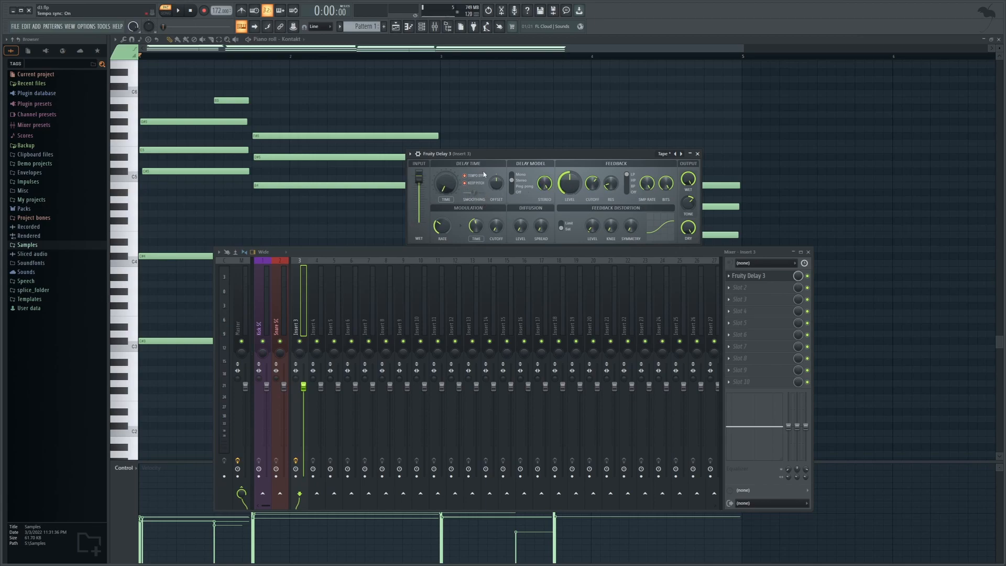
click(179, 11)
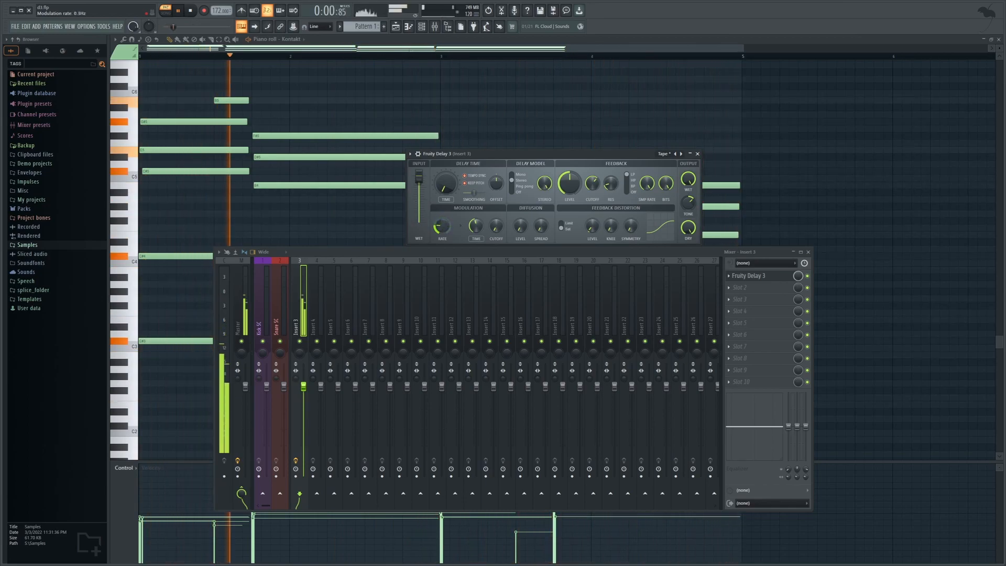
key(space)
drag(603, 255, 584, 260)
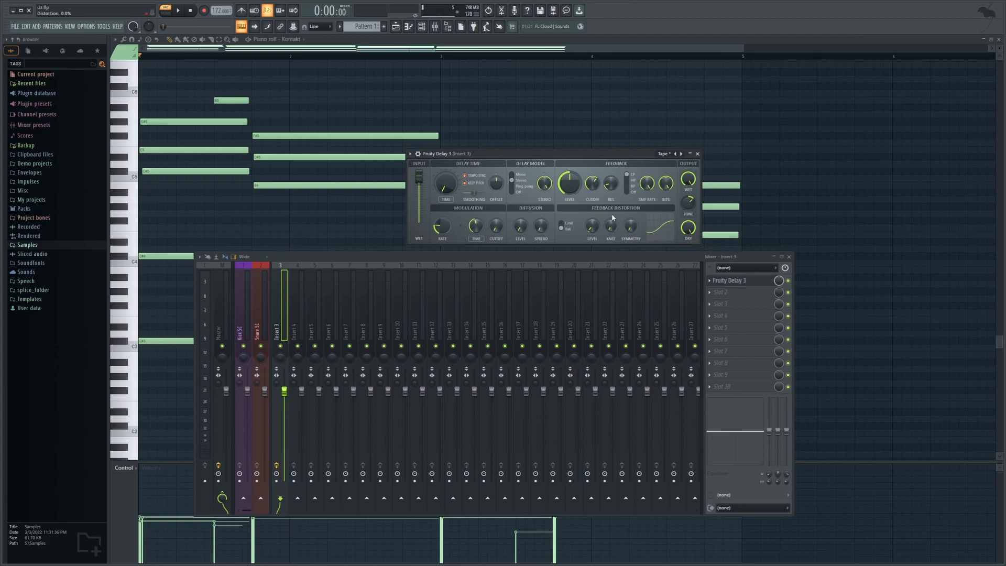
drag(464, 154, 426, 158)
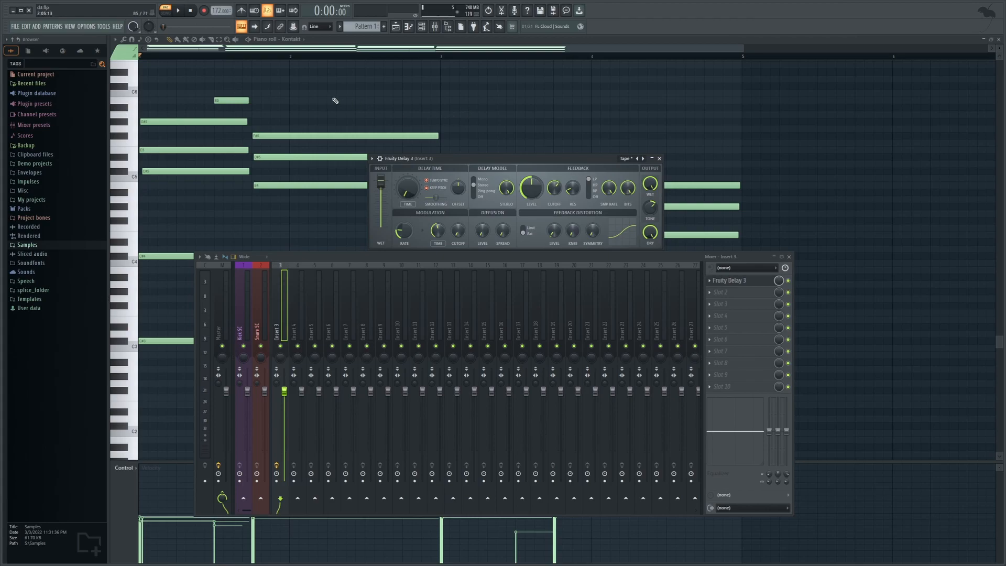
click(177, 11)
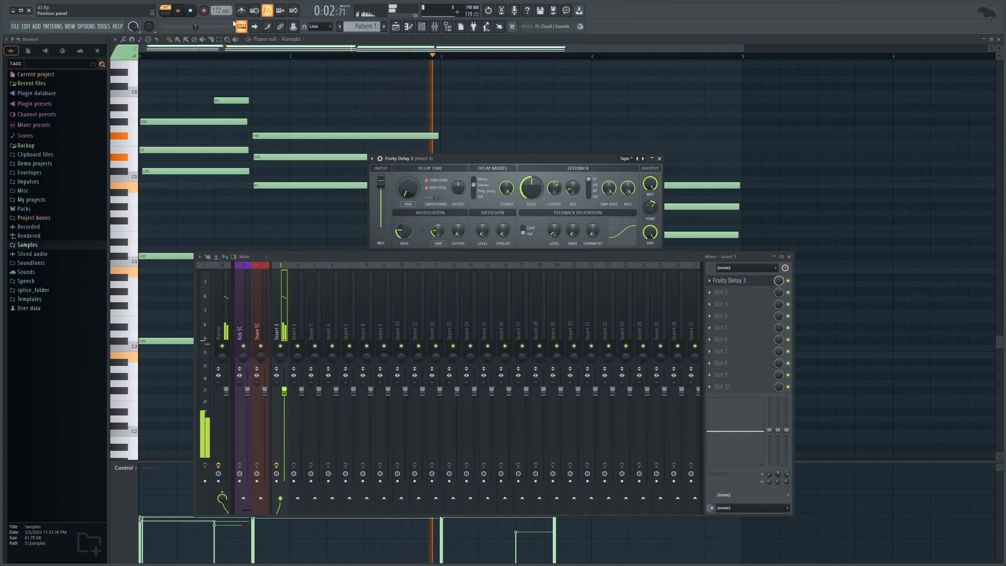
click(191, 10)
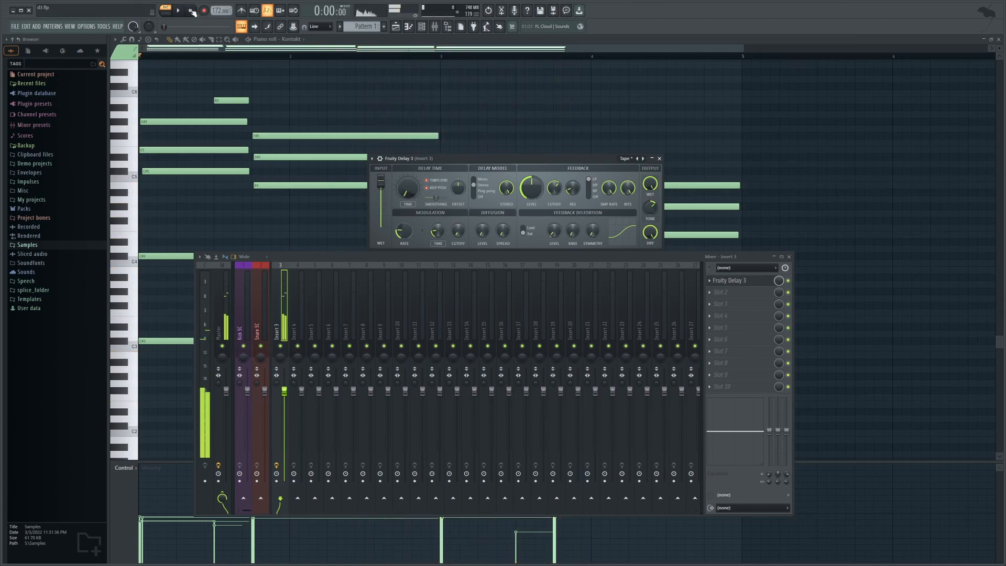
Add the Strat Mute guitar from the Packs > Instruments > Guitar folder as a new channel above Kontakt
click(421, 26)
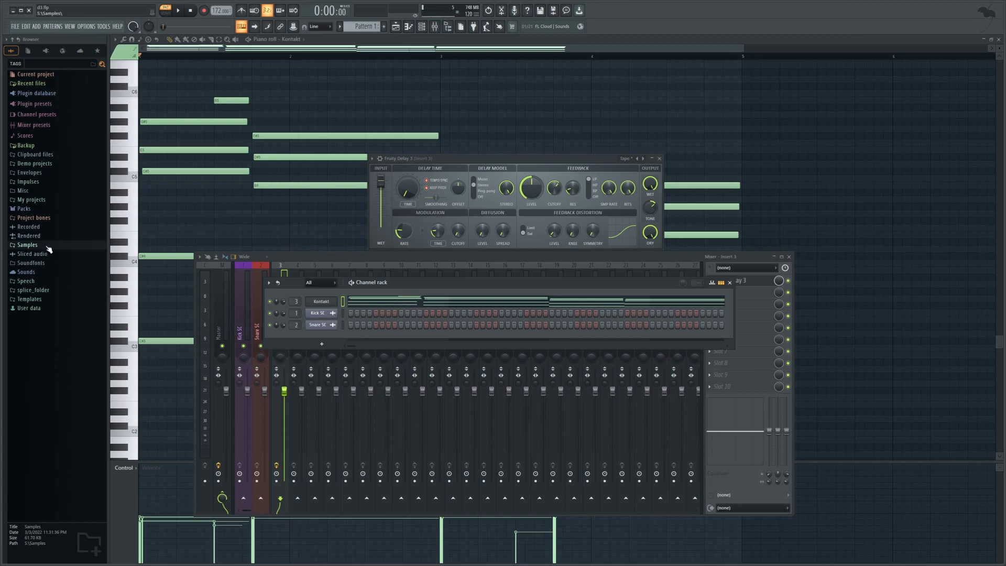
click(46, 209)
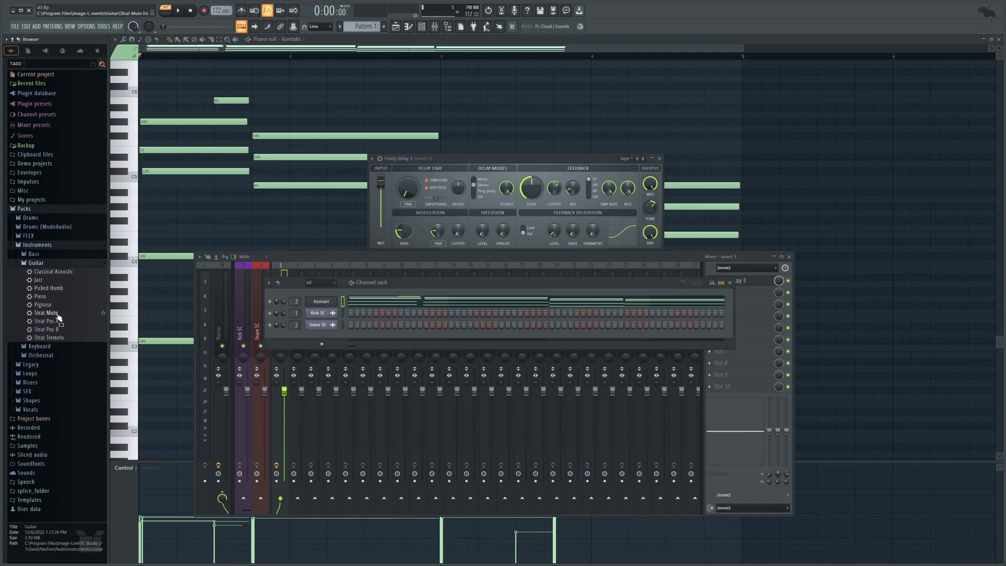
drag(58, 317, 234, 312)
drag(319, 294, 326, 302)
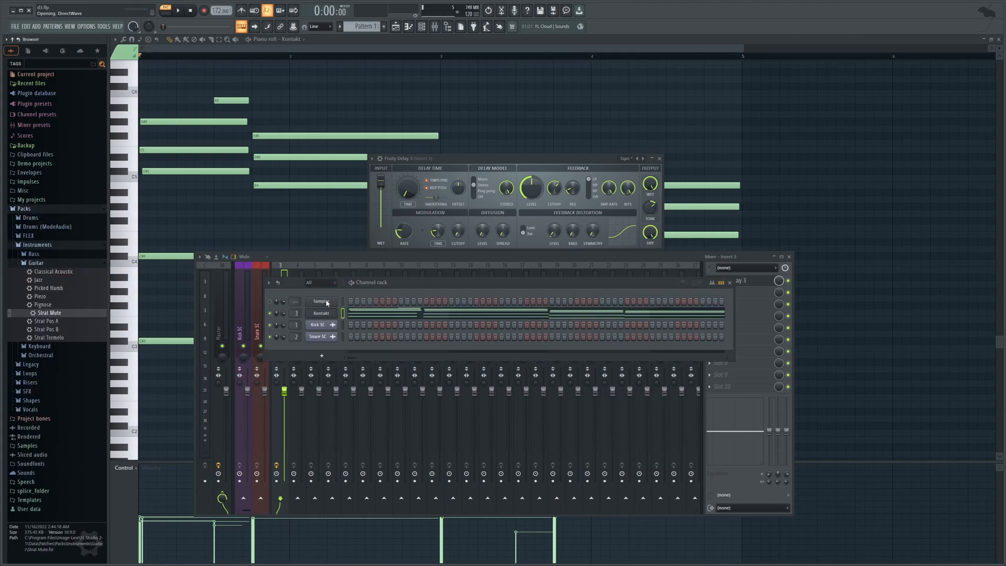
click(642, 260)
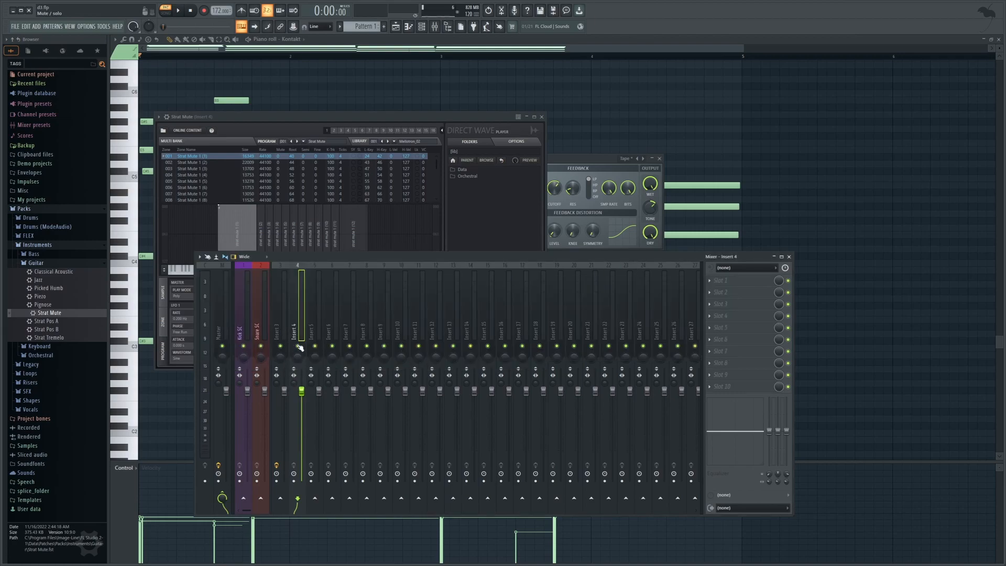
Replace the Strat Mute instrument with the Jazz guitar preset and start playing the pattern
drag(51, 321, 80, 325)
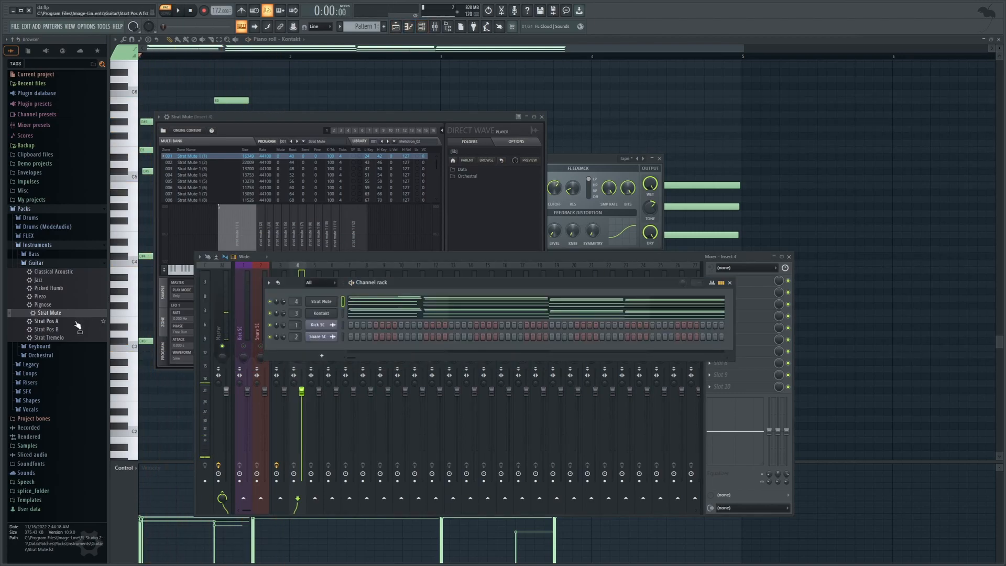
drag(51, 284, 316, 302)
key(space)
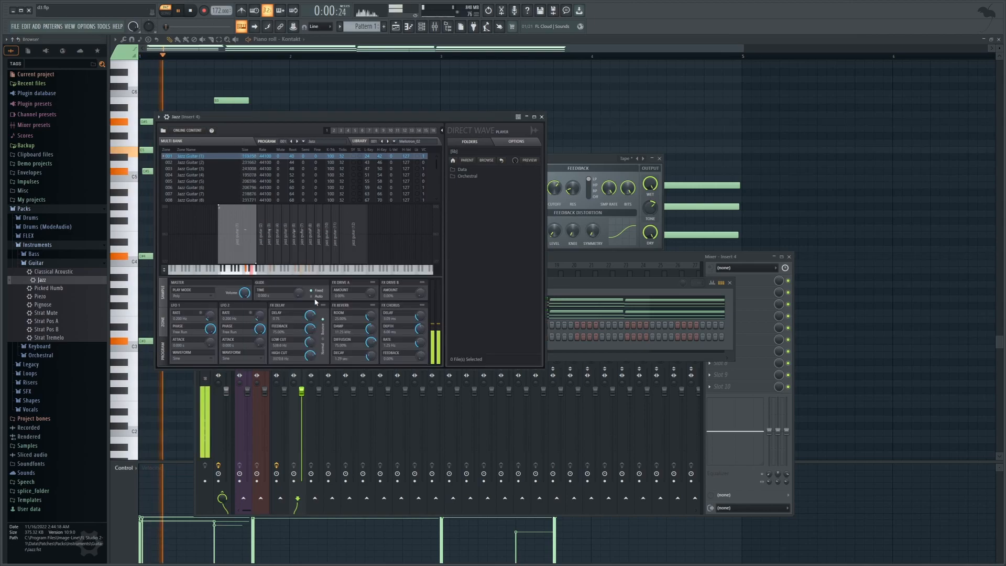
Route the Jazz guitar channel to mixer track 3, which holds Fruity Delay 3, and audition it
click(599, 294)
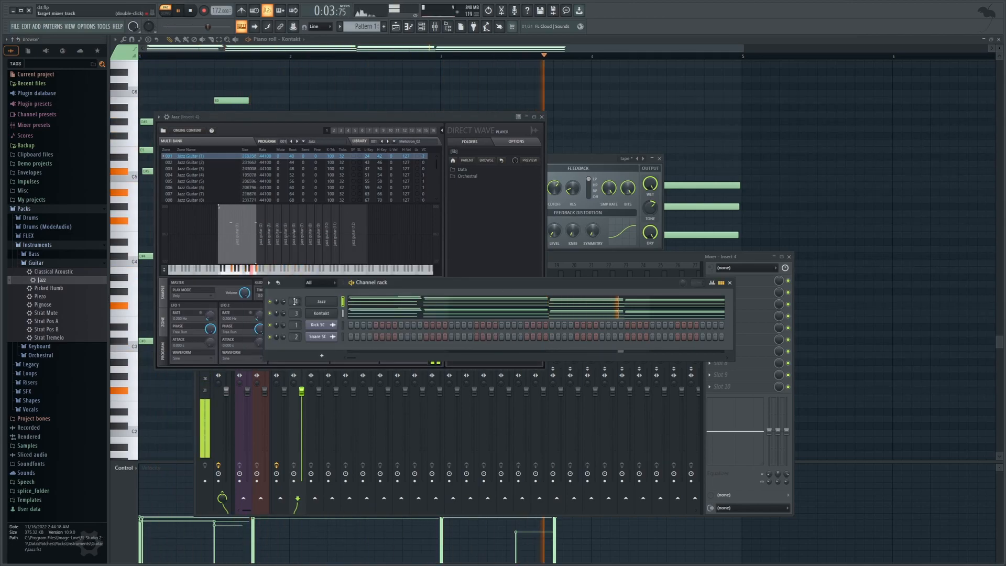
key(space)
scroll(296, 301, down, 1)
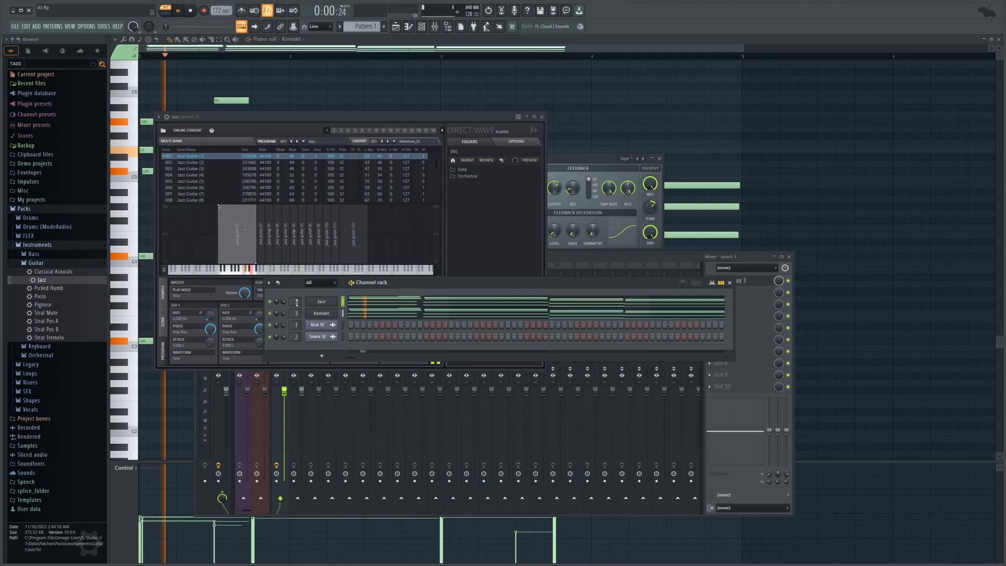
click(615, 259)
key(space)
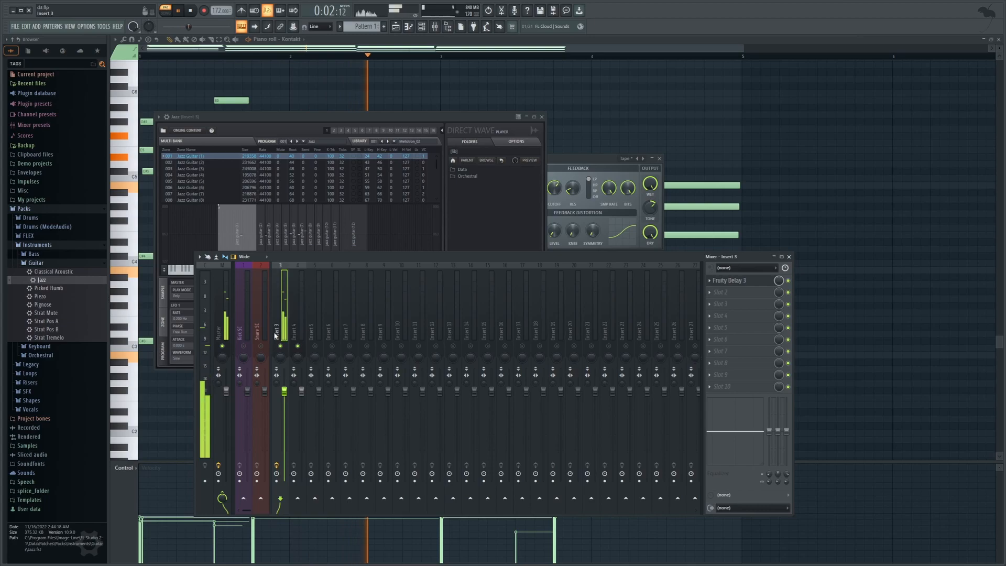
Play the pattern from the channel rack to hear the Jazz guitar through the Tape delay, and return to the mixer
key(F6)
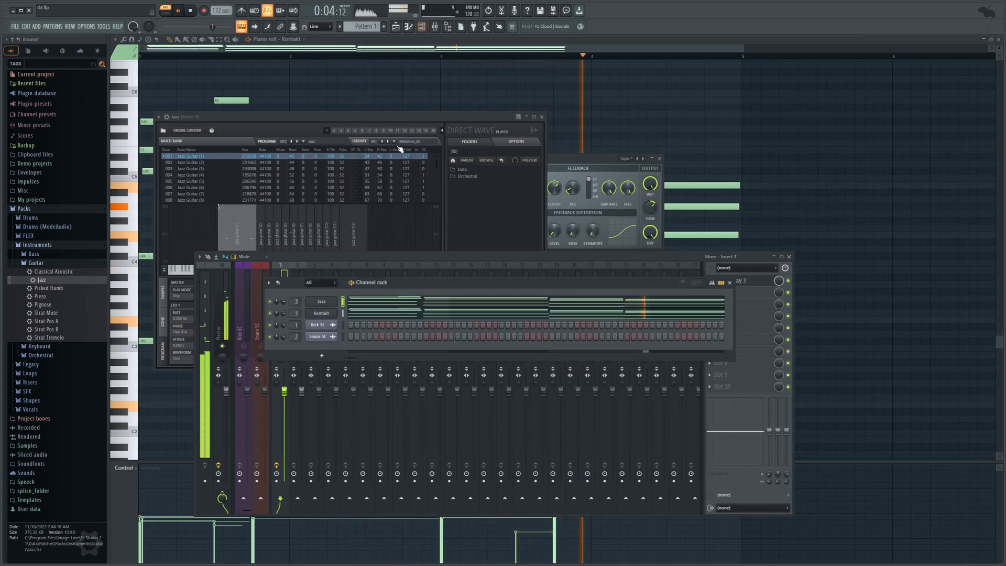
key(space)
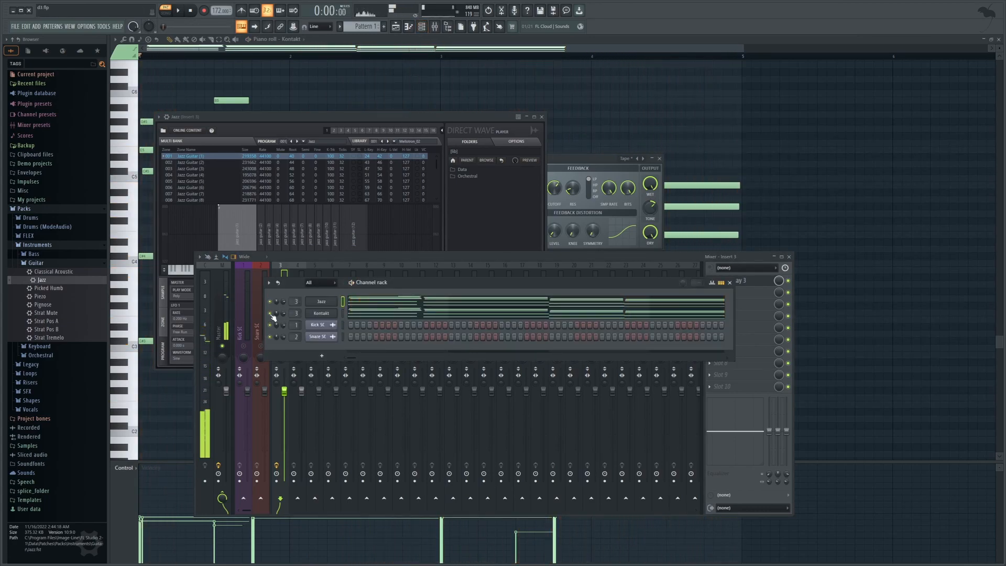
key(space)
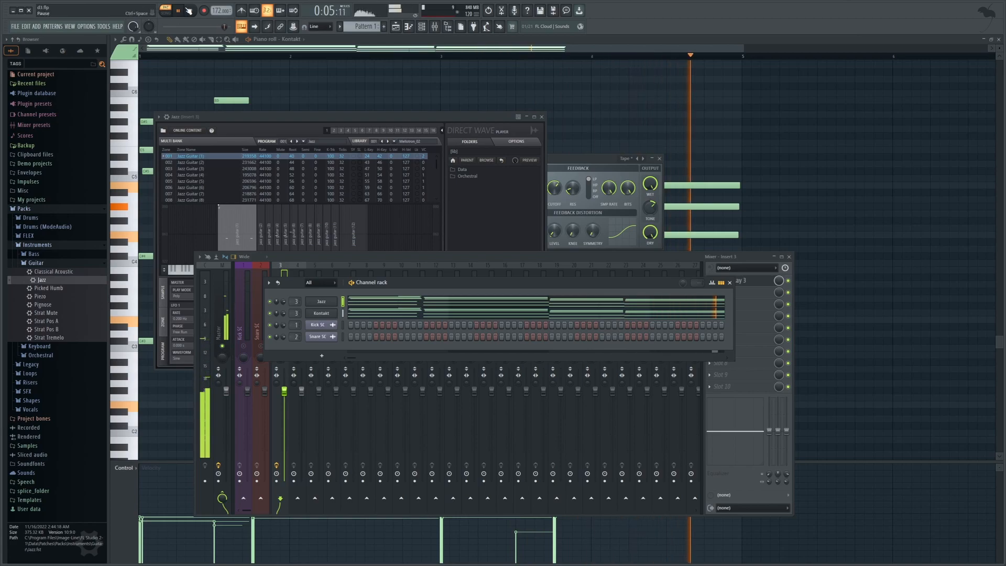
key(space)
key(F6)
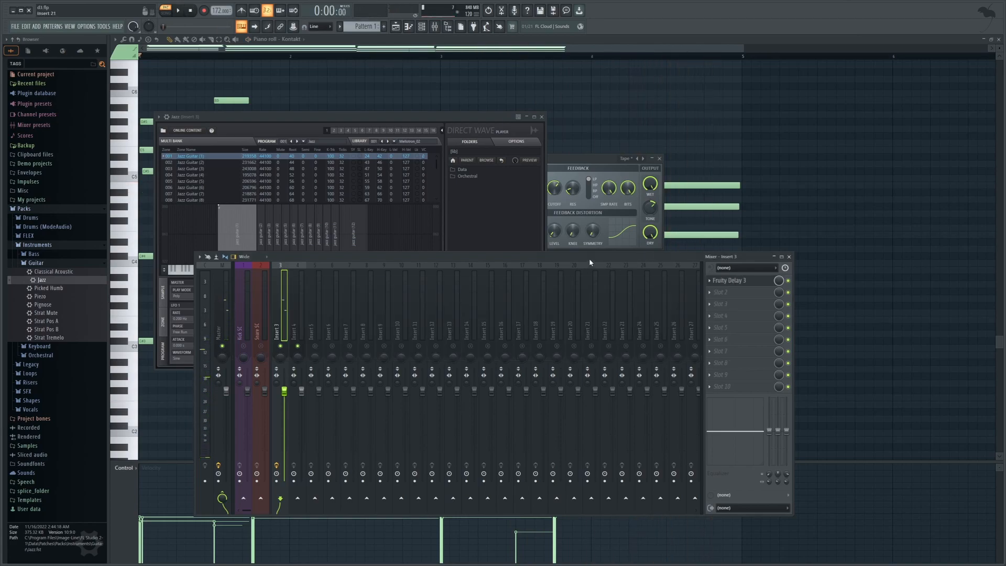
Try Fruity Delay 3's feedback distortion level at 100% while the pattern plays, and stop playback
click(743, 283)
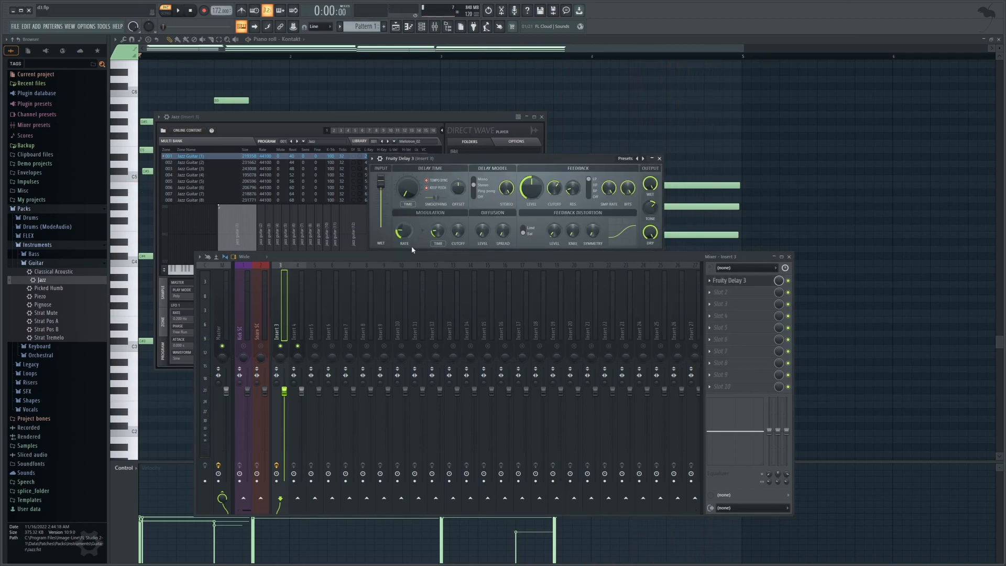
click(179, 12)
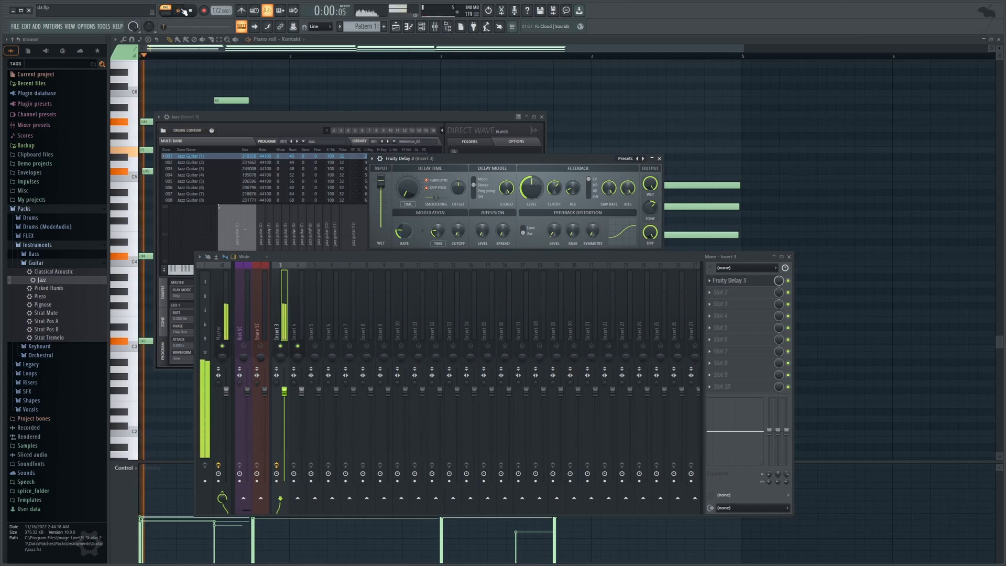
drag(559, 235, 559, 199)
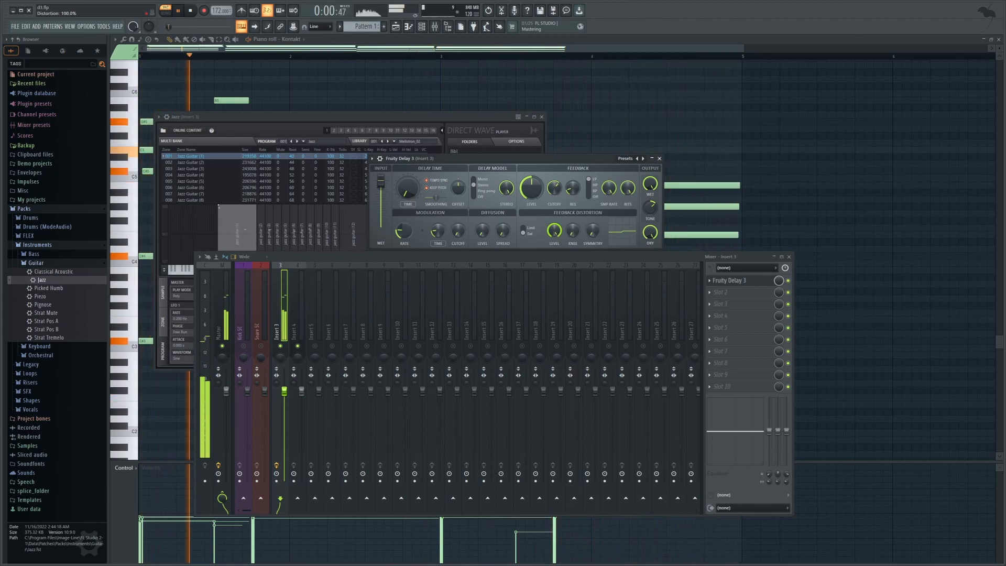
drag(557, 233, 557, 235)
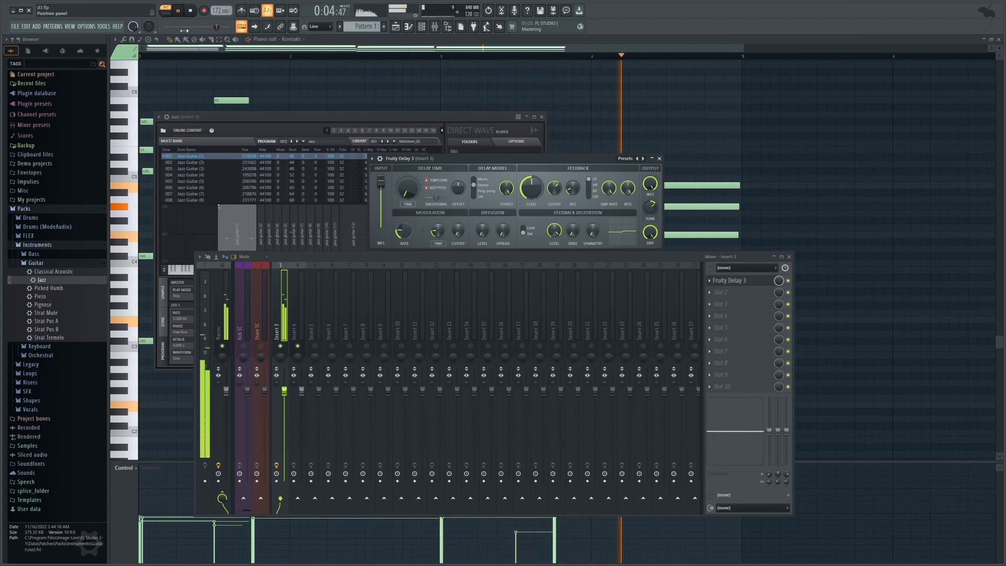
click(190, 10)
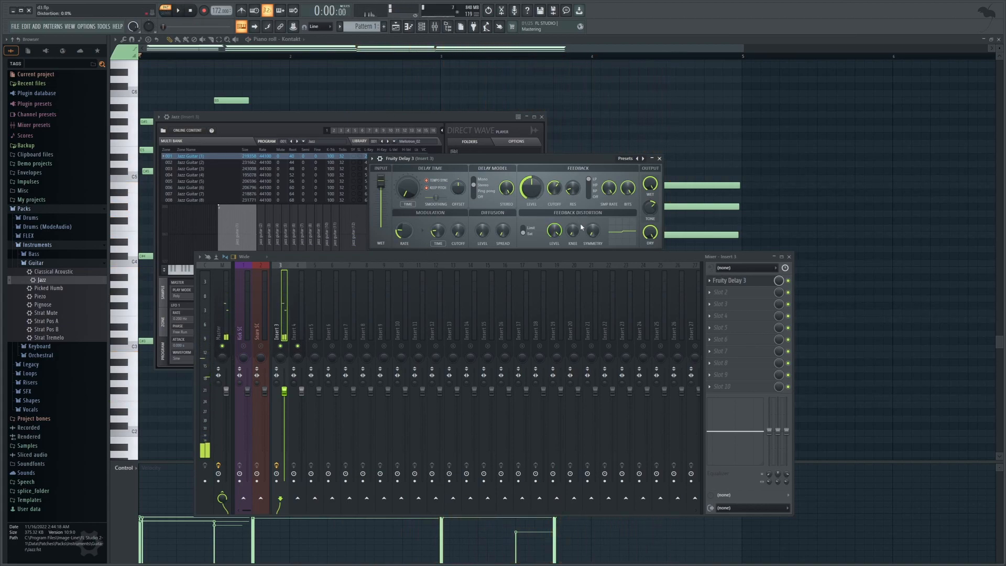
Try Fruity Delay 3's Ping Pong delay model with a higher feedback level while the pattern plays
key(space)
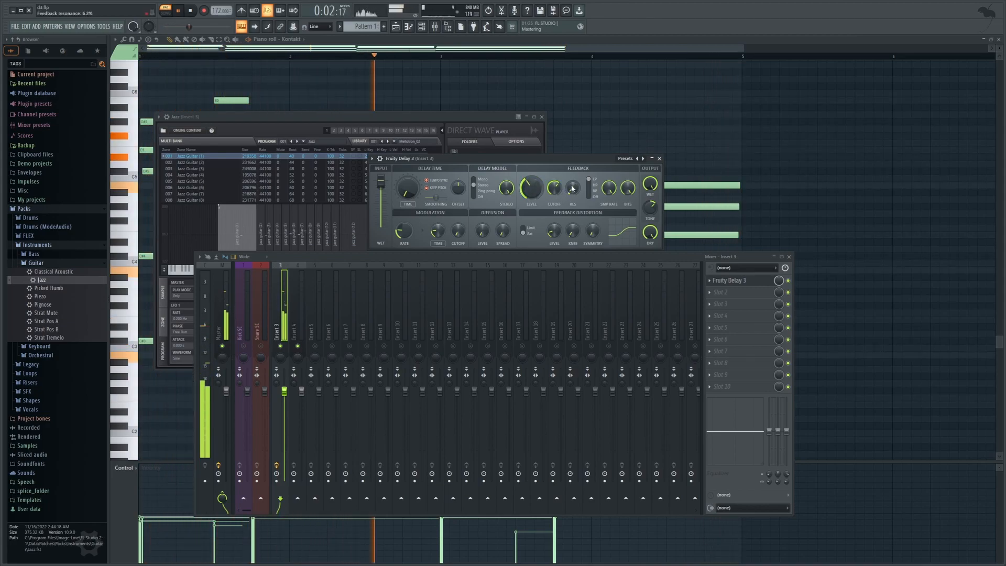
click(488, 191)
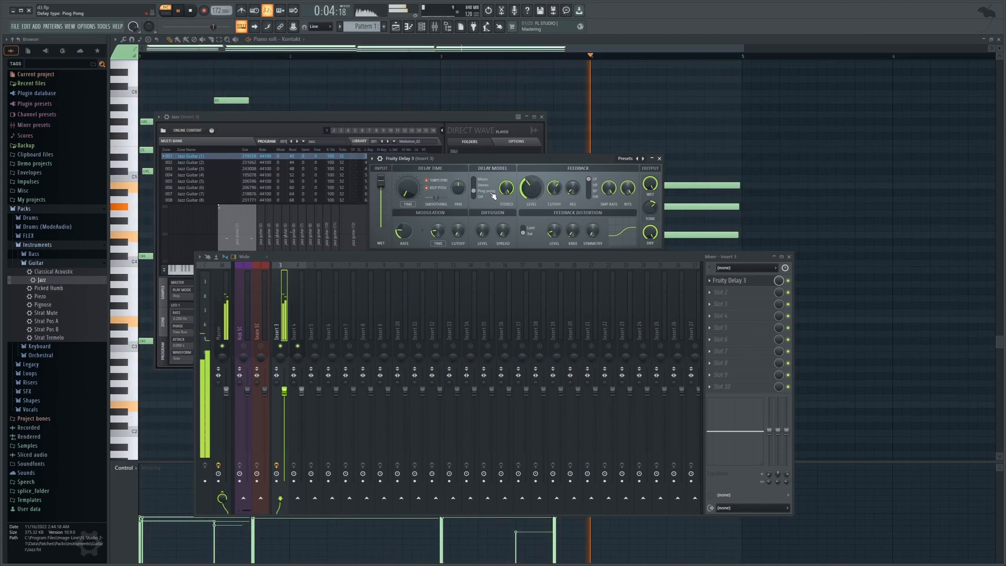
drag(531, 188, 531, 177)
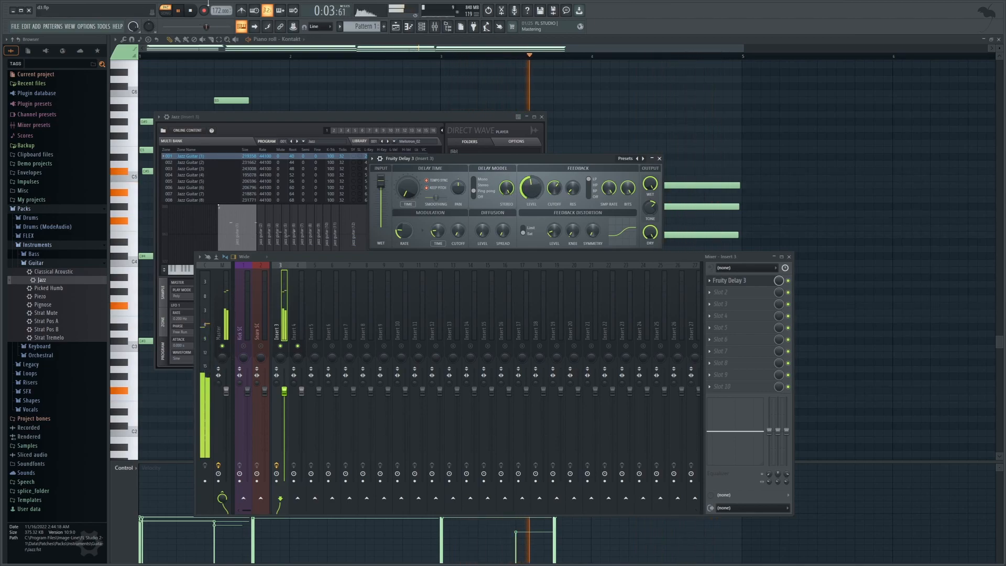
click(191, 10)
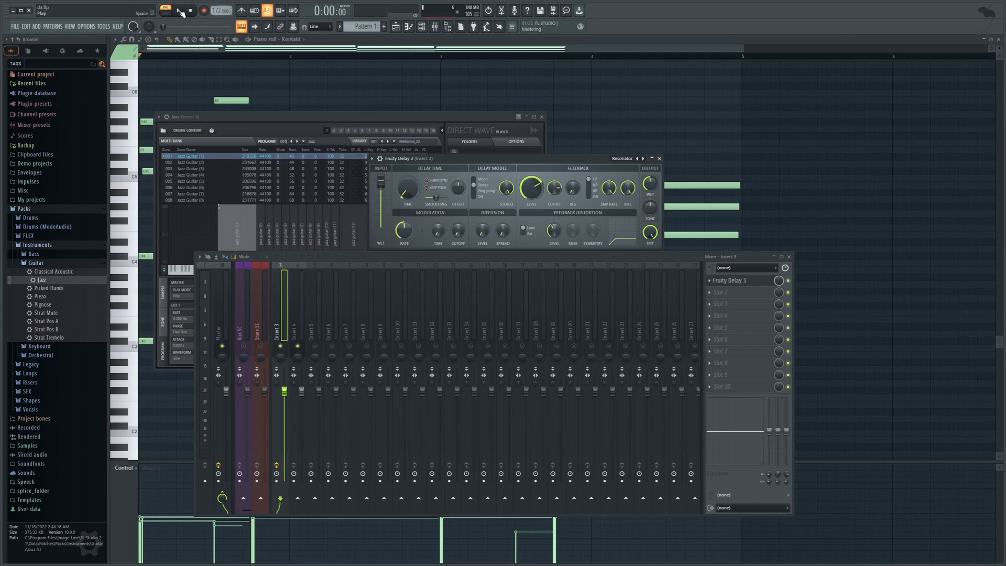
Audition the pattern through Fruity Delay 3's Resonator preset and again through the Tape preset
click(180, 10)
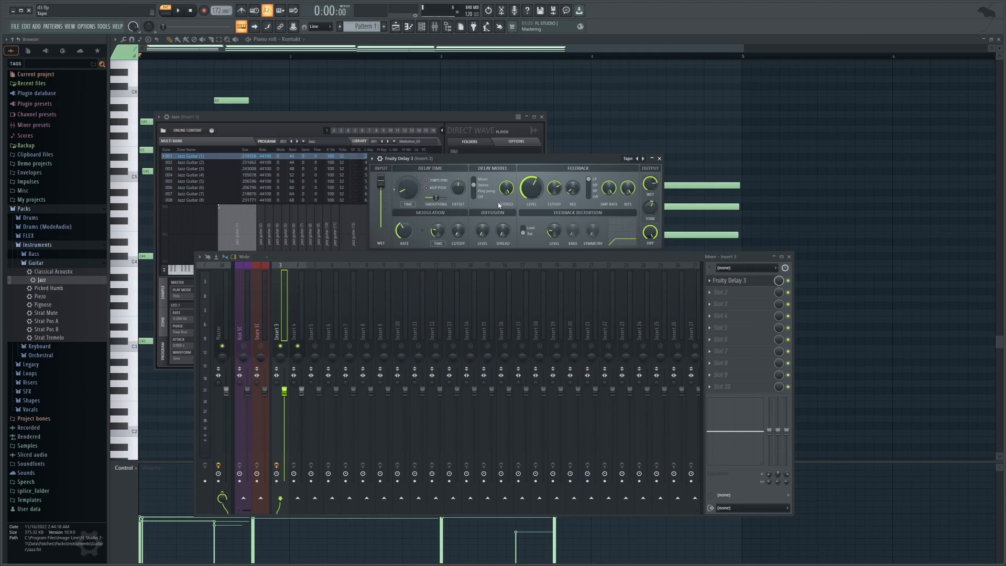
key(space)
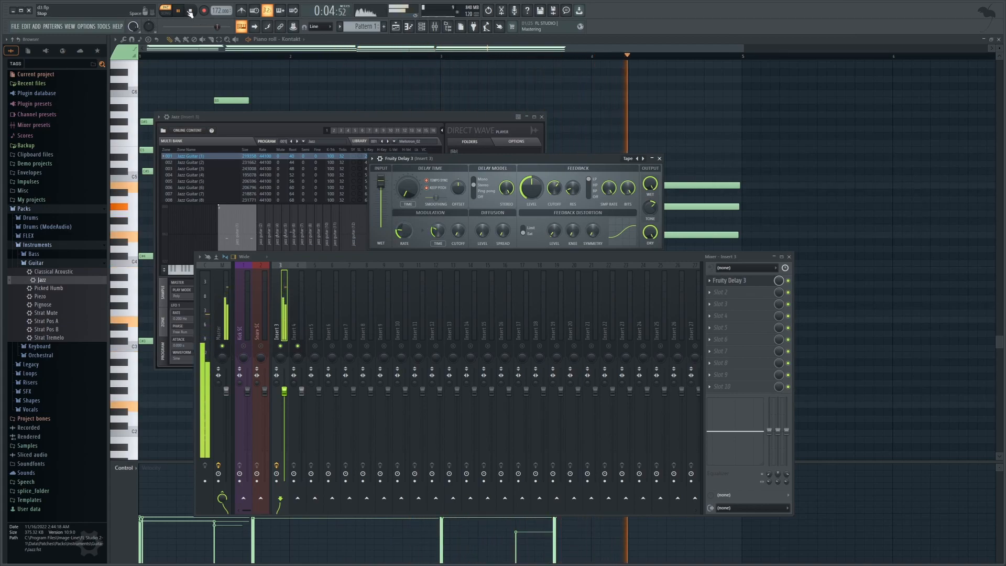
key(space)
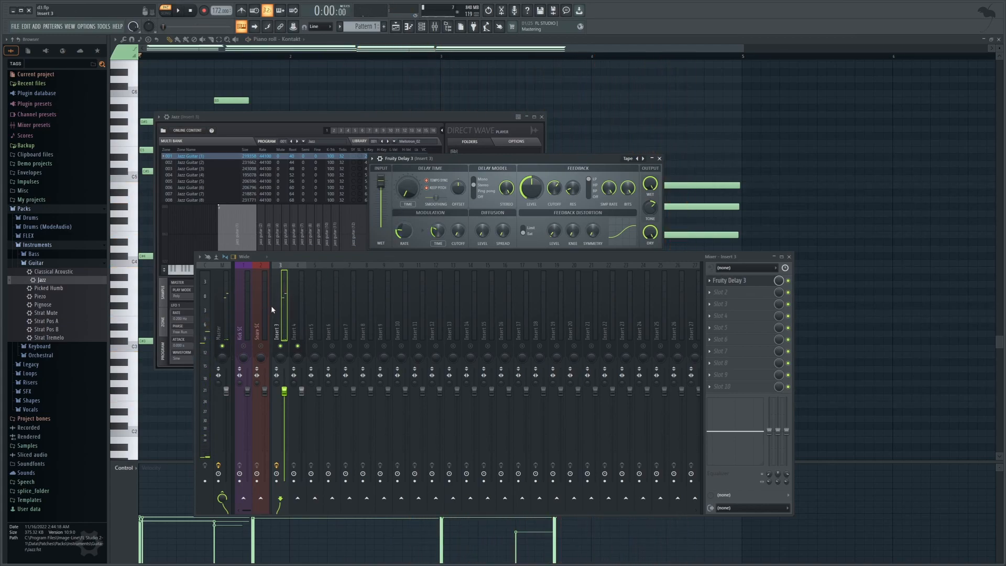
Add Disperser and DimensionExpander after Fruity Delay 3 on mixer track 3, playing the pattern through them
drag(601, 256, 596, 256)
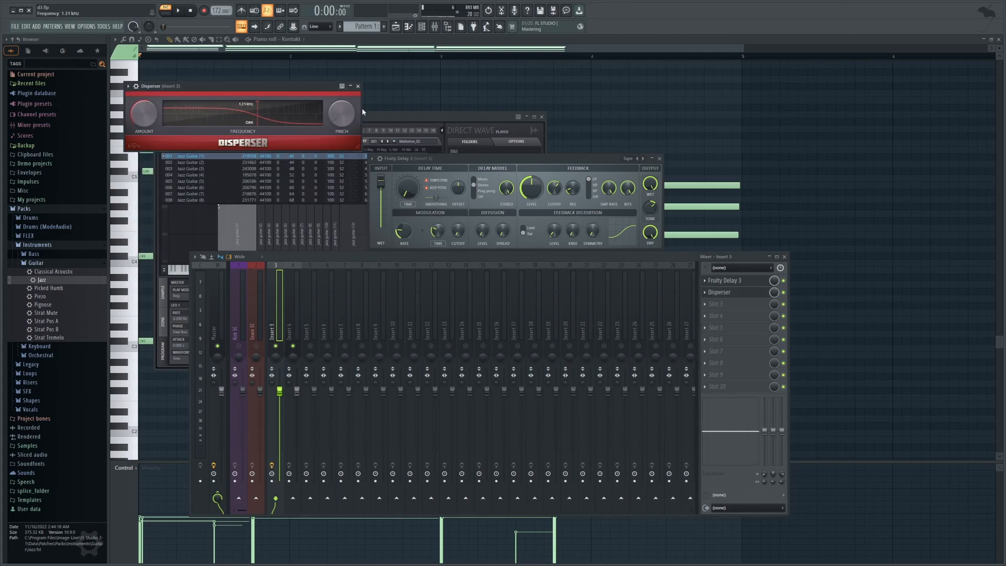
key(space)
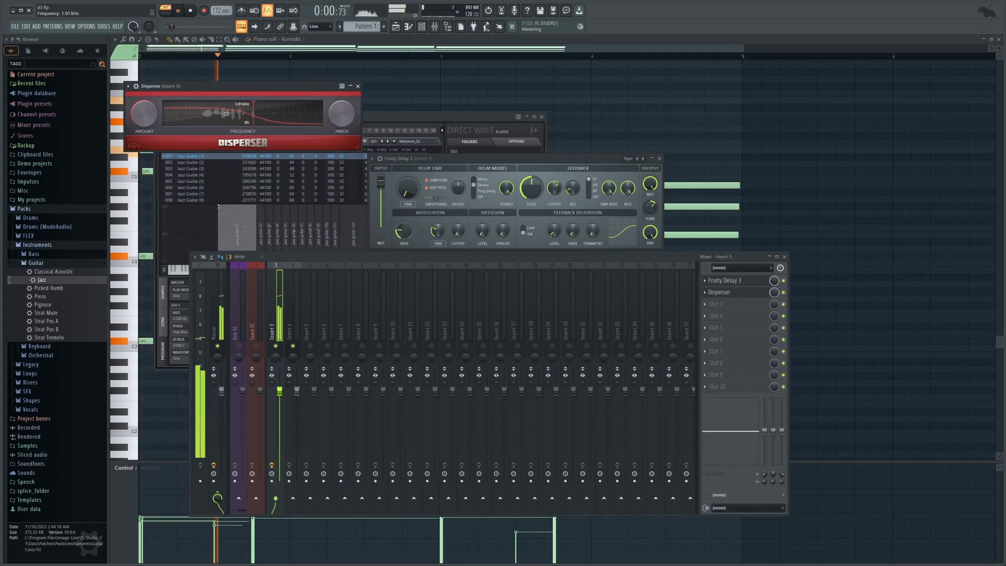
key(space)
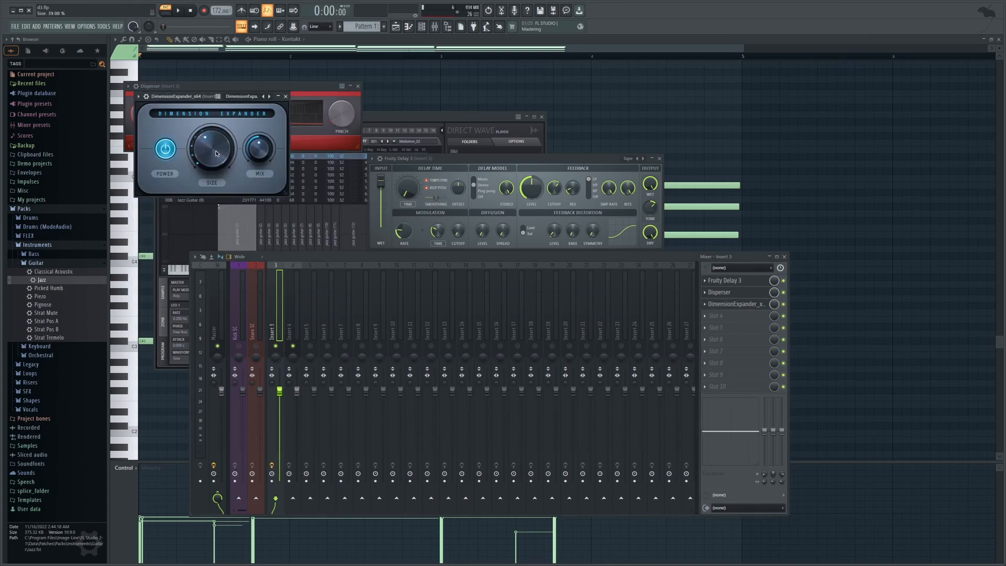
click(179, 11)
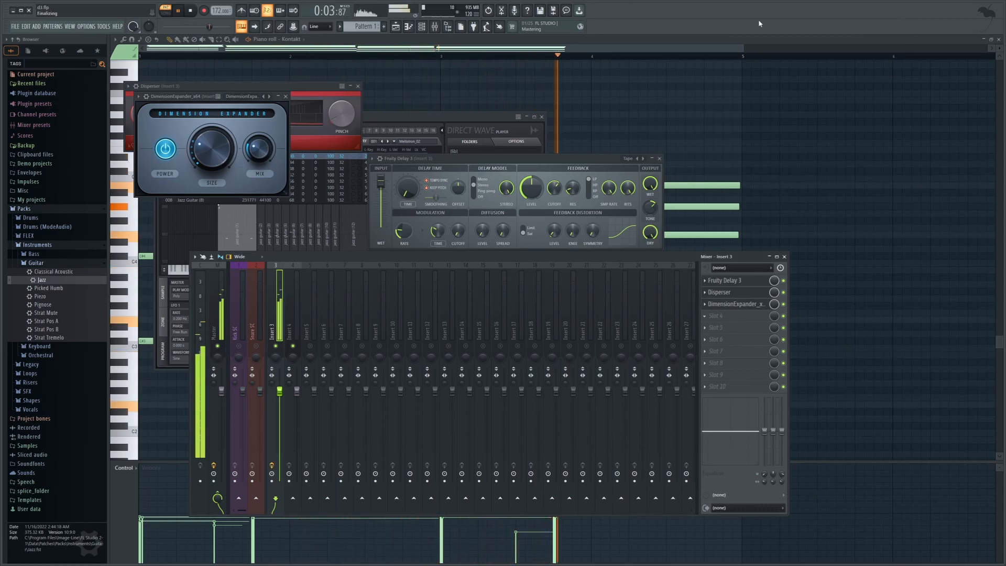
Add Fruity Reverb 2 and OTT to mixer track 3, and reduce OTT's depth and upward strength during playback
drag(300, 121, 300, 117)
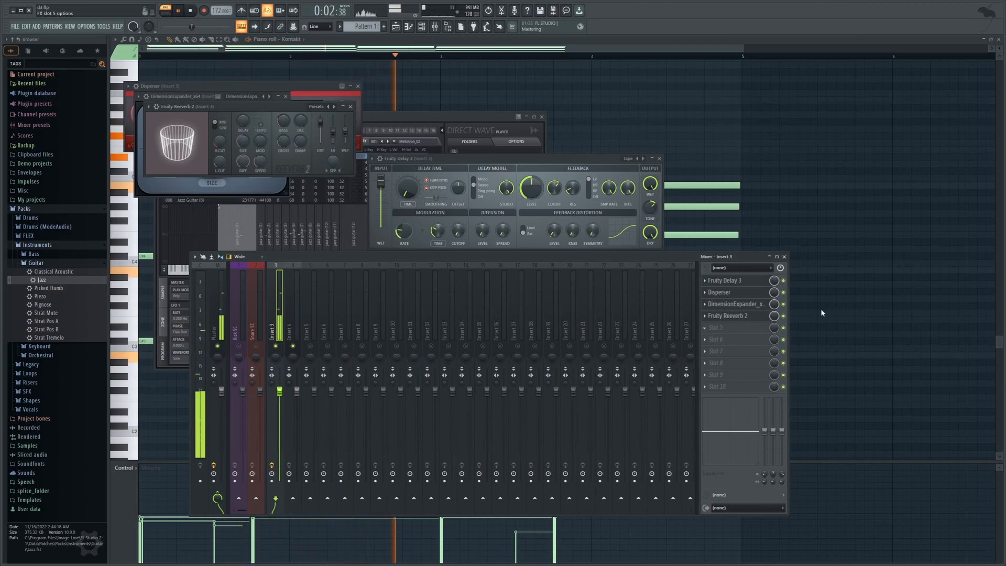
drag(173, 176, 166, 212)
drag(201, 250, 197, 275)
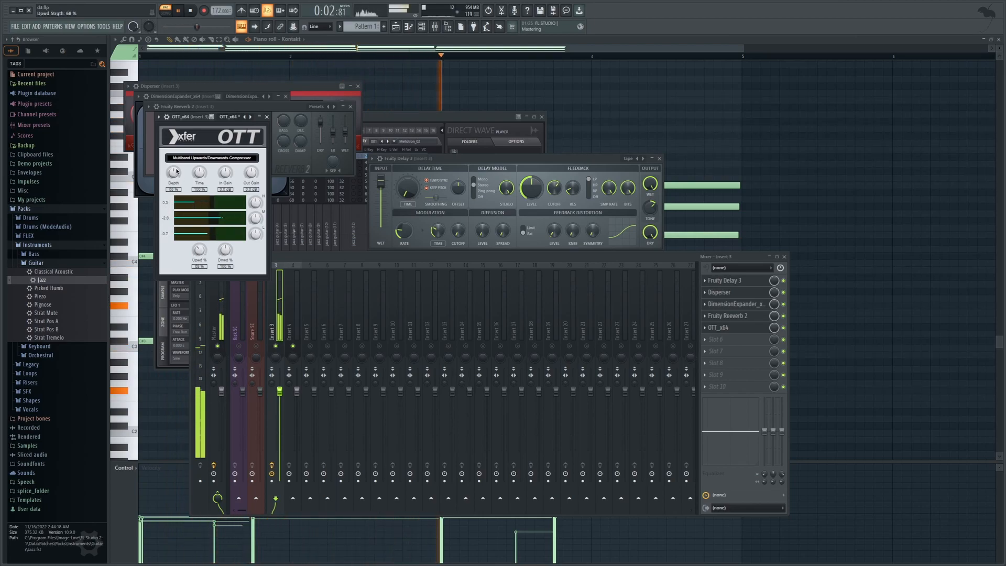
drag(173, 174, 173, 178)
click(190, 11)
Add a Serum channel with the copied chord notes, route it to mixer track 3 and audition it
click(421, 26)
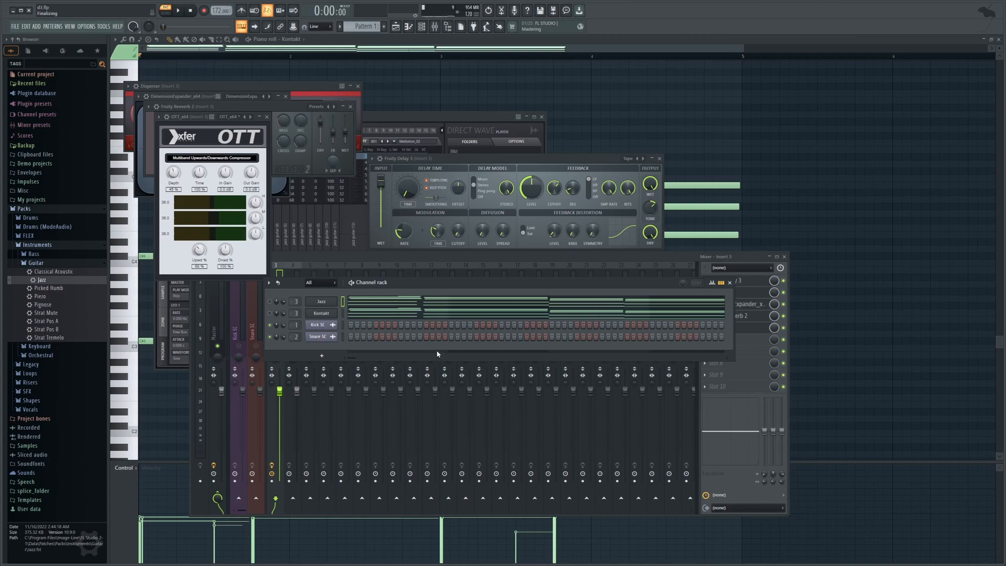
click(562, 287)
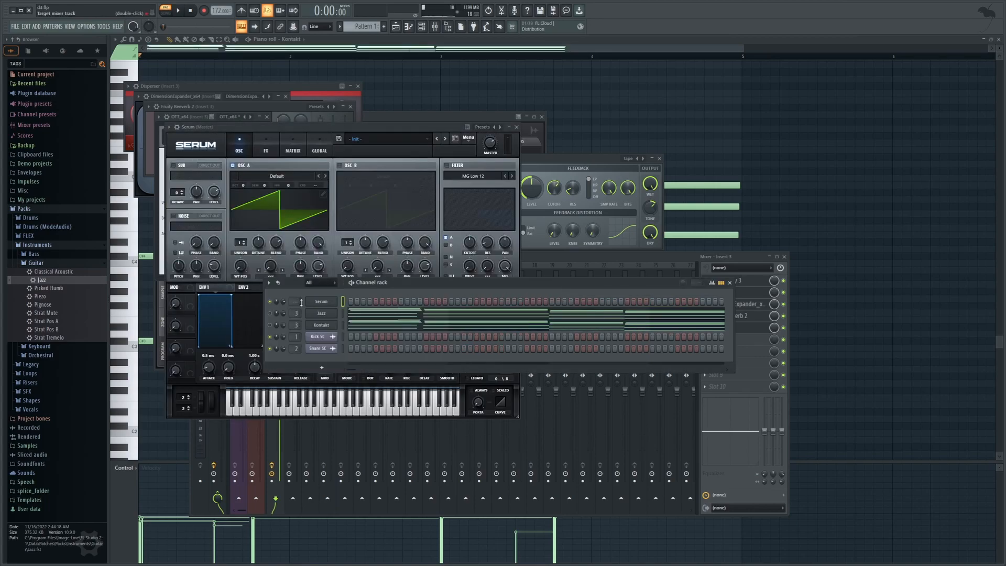
key(ctrl+v)
drag(297, 304, 296, 293)
key(space)
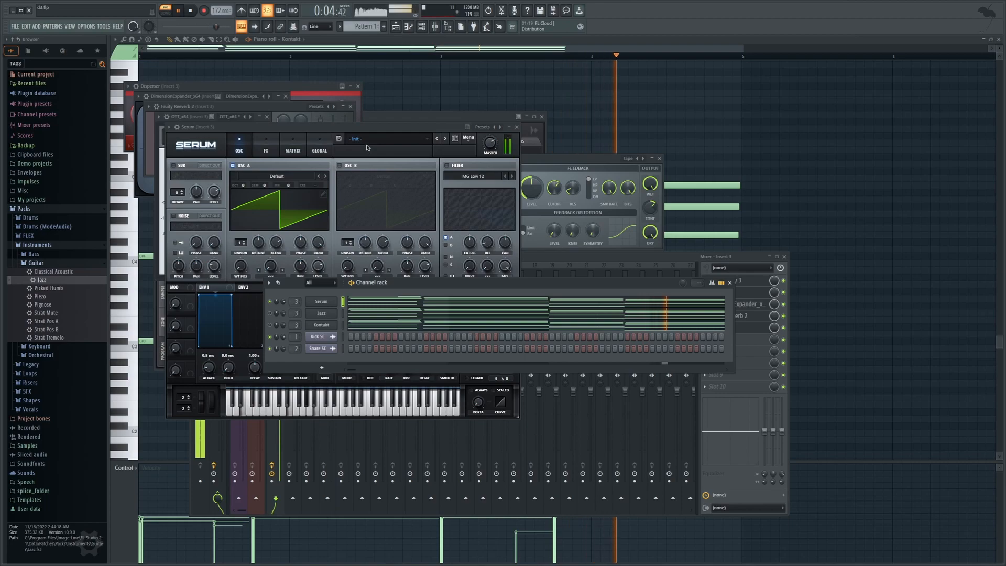
click(189, 10)
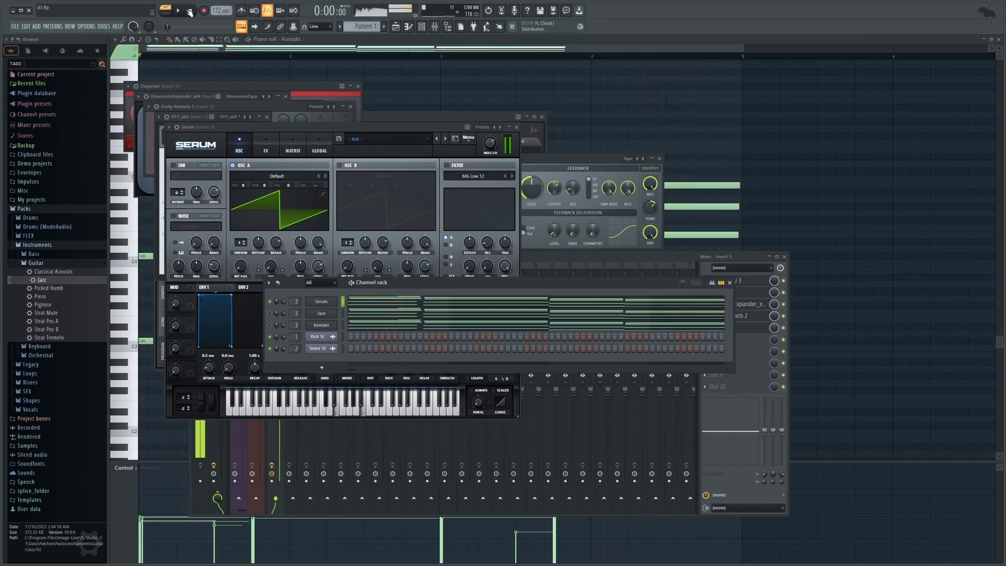
Raise the unison voices of Serum's OSC A and set its unison detune to 0.04 during playback
drag(311, 124, 316, 127)
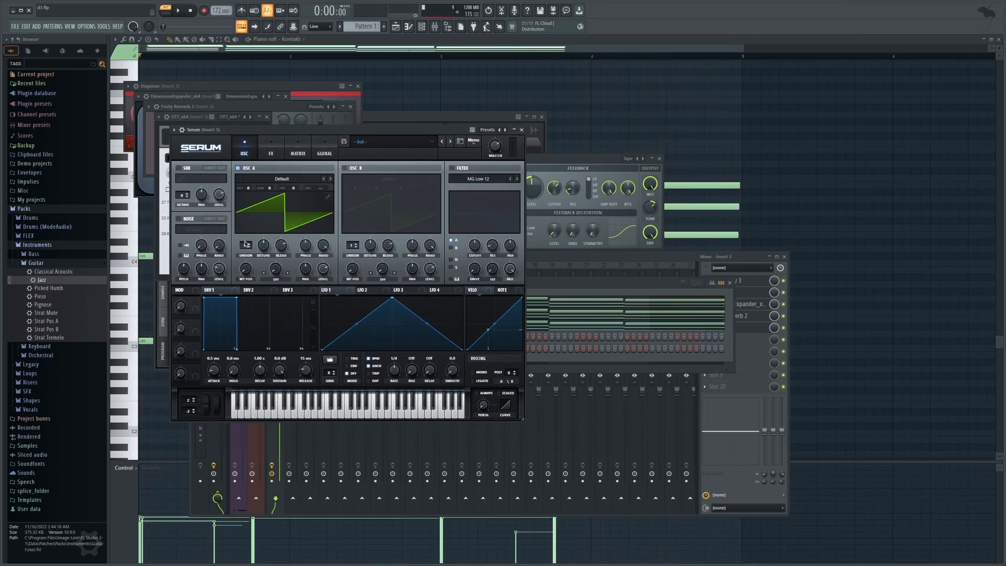
drag(248, 245, 248, 231)
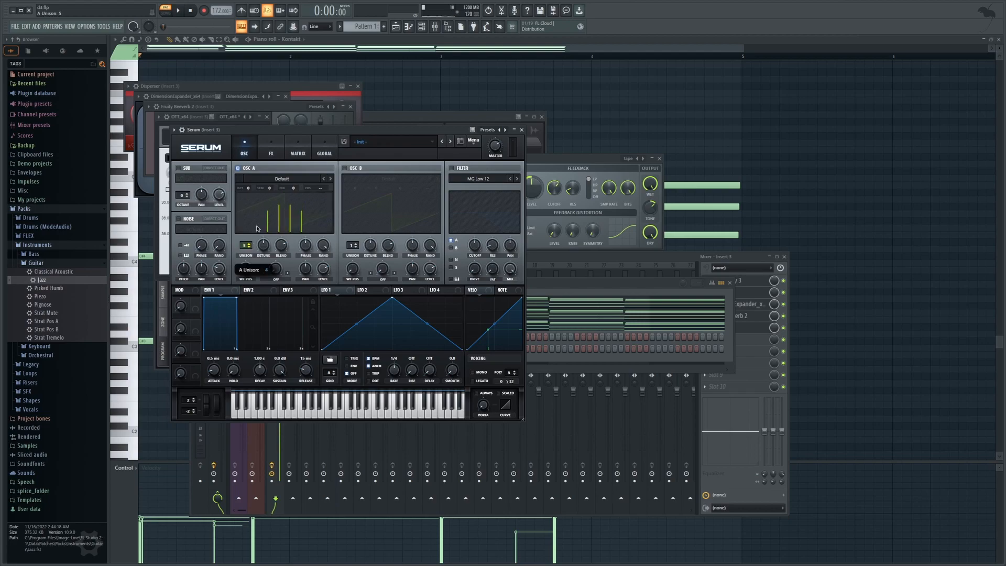
key(space)
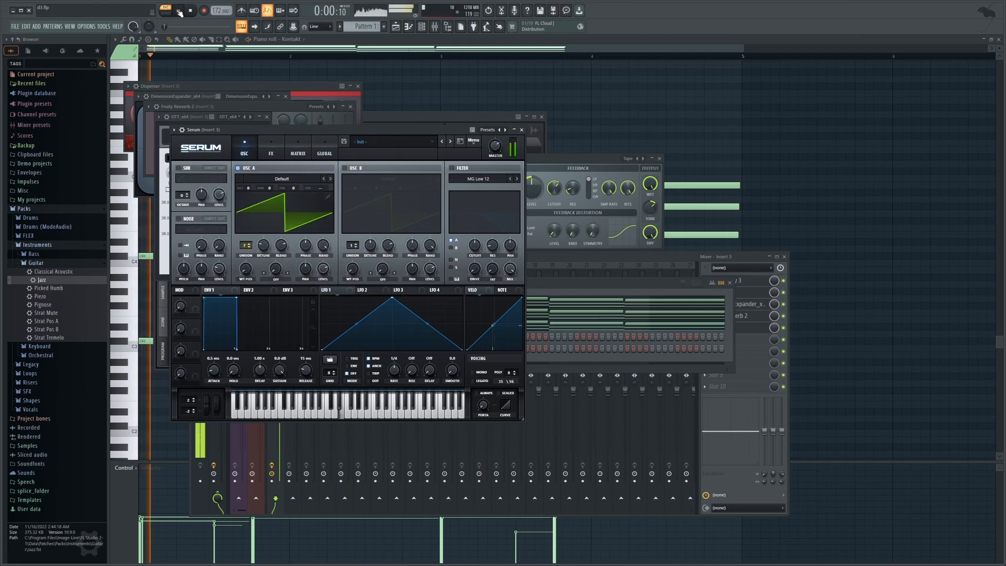
drag(264, 244, 257, 253)
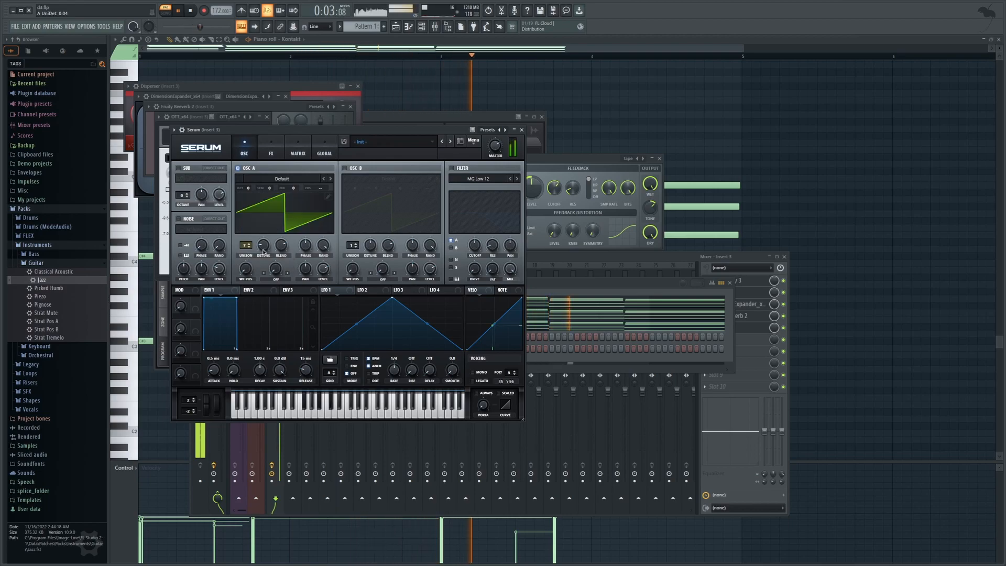
Enable Serum's OSC B one octave up at 61% volume, and turn on the Chorus effect
click(345, 168)
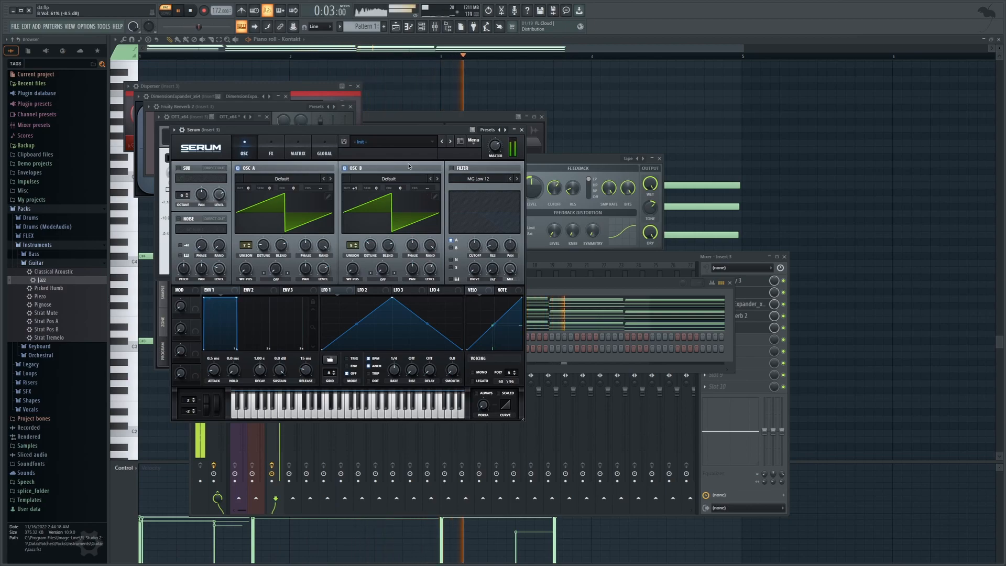
click(271, 149)
click(181, 217)
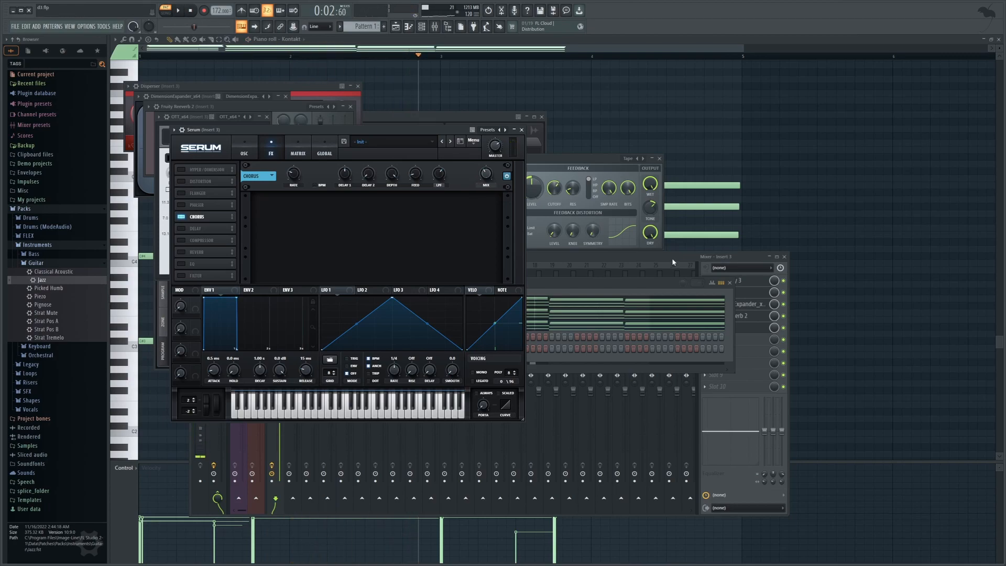
Bring the mixer forward, open Fruity Delay 3 on track 3 and reposition its window
click(630, 286)
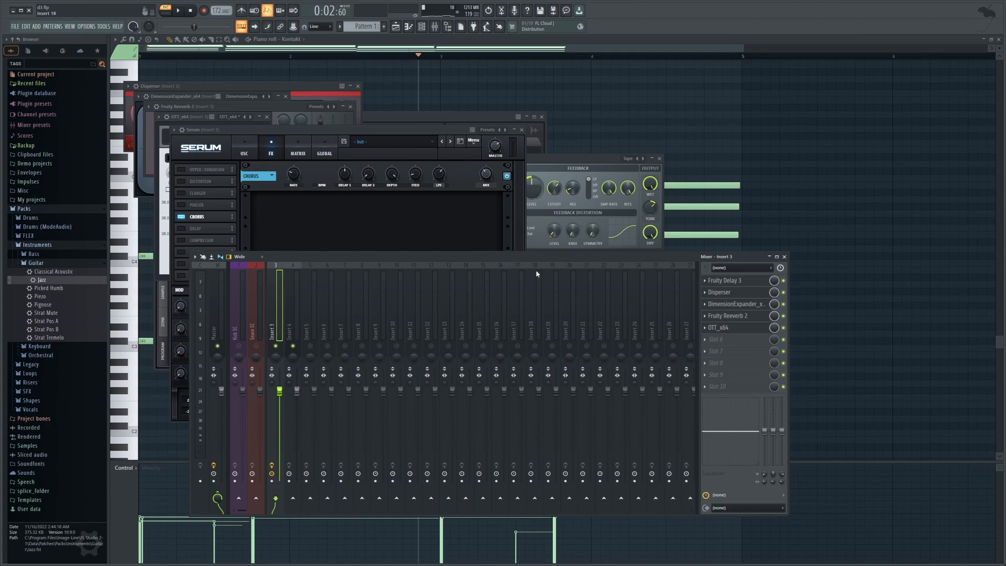
click(729, 282)
click(733, 283)
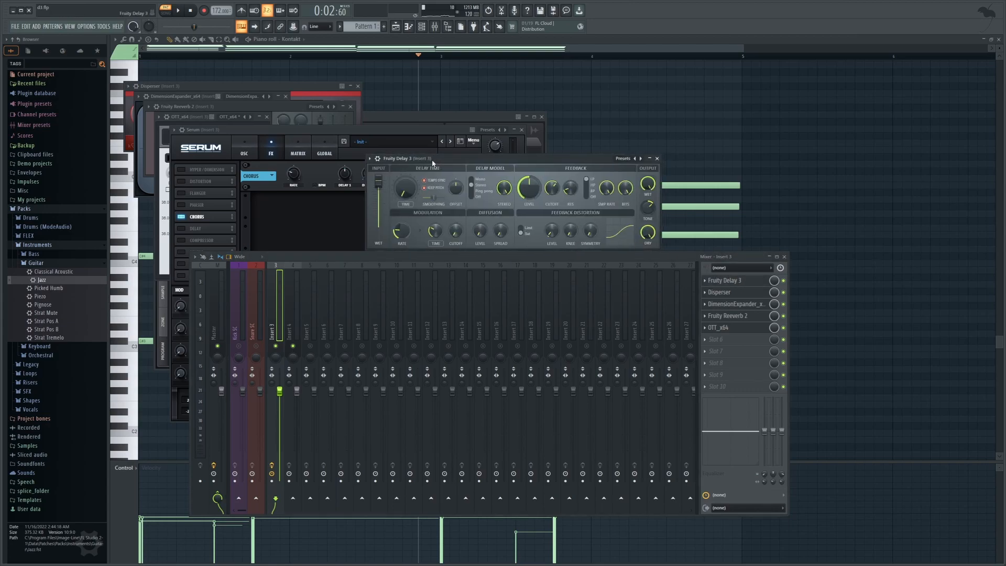
drag(437, 161, 427, 171)
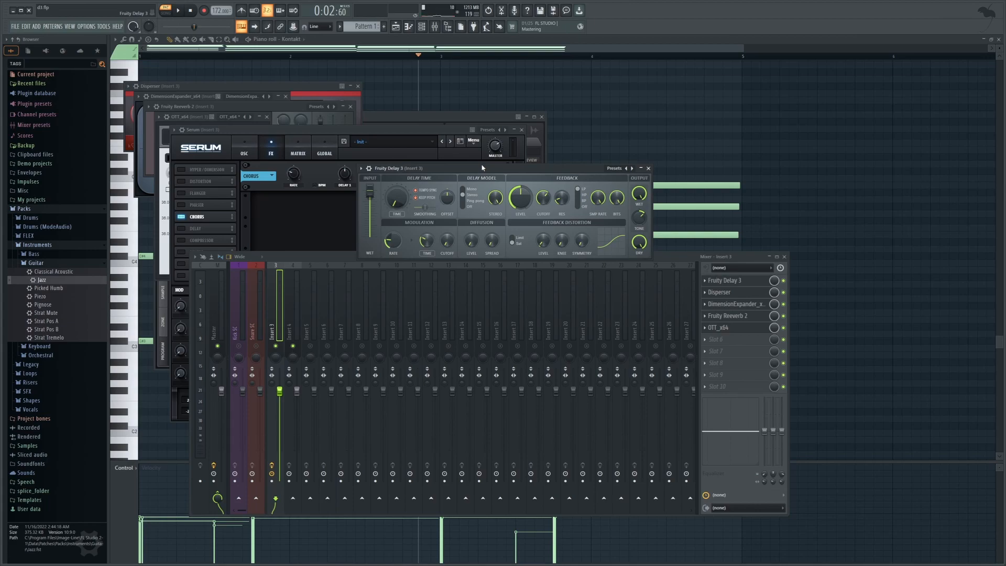
Mute every chord note except the lowest bass line in Serum's piano roll and audition the remaining notes
click(421, 26)
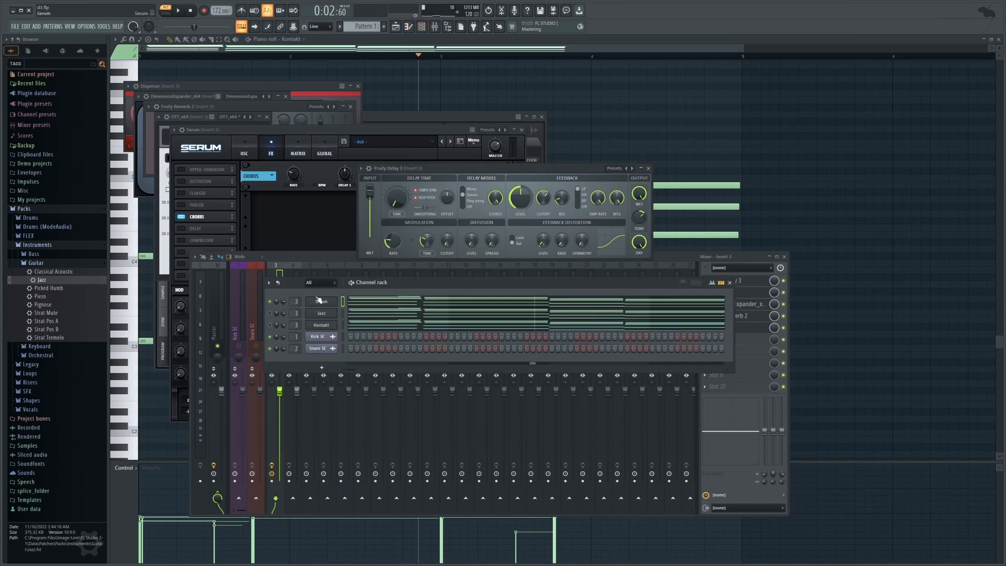
click(318, 301)
click(317, 302)
click(341, 303)
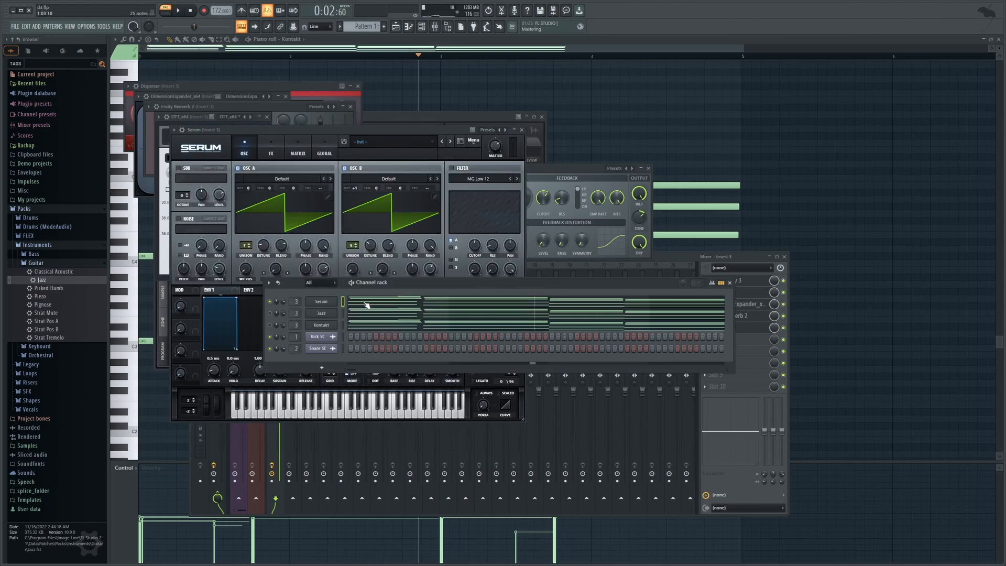
click(347, 304)
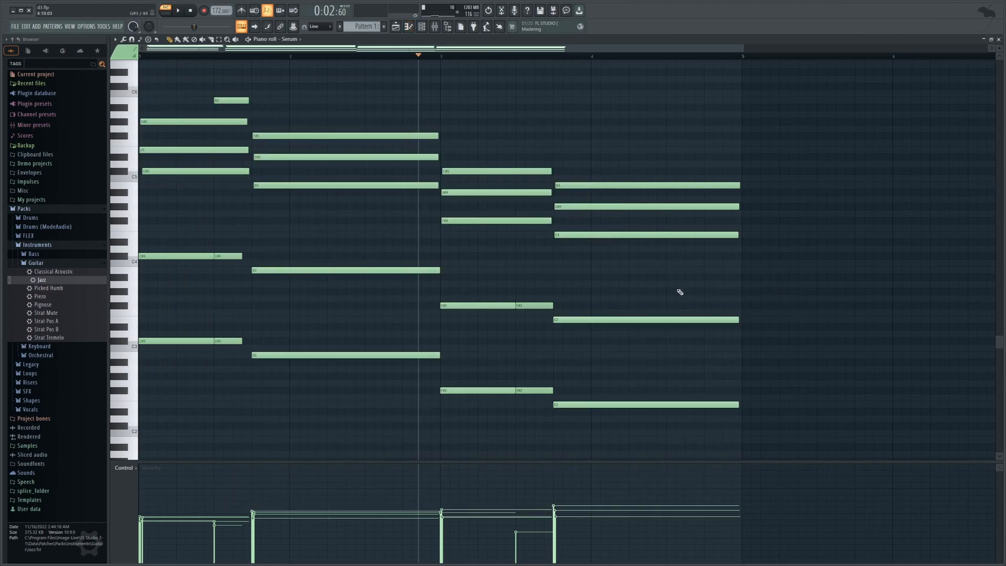
drag(694, 329, 148, 61)
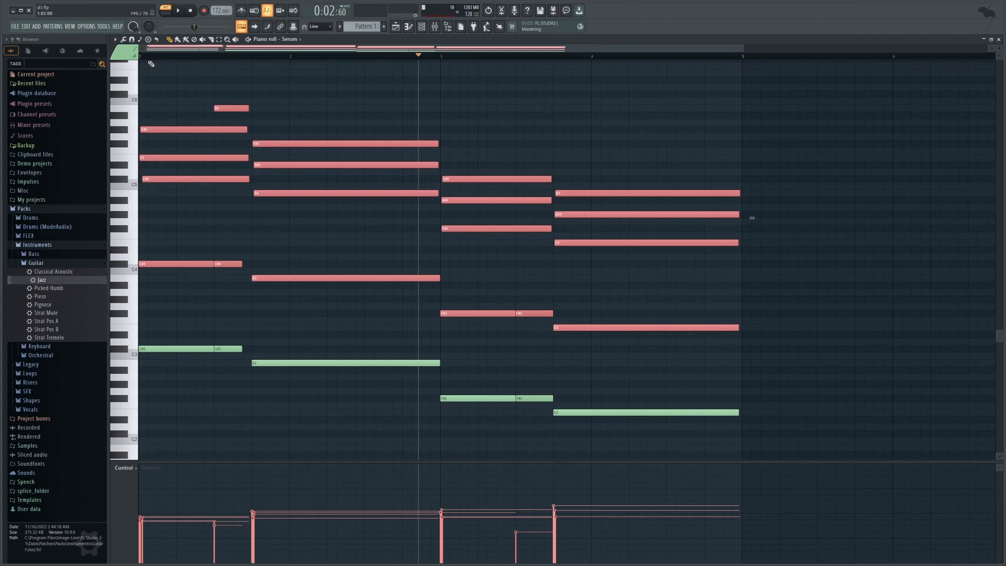
key(alt+m)
click(180, 11)
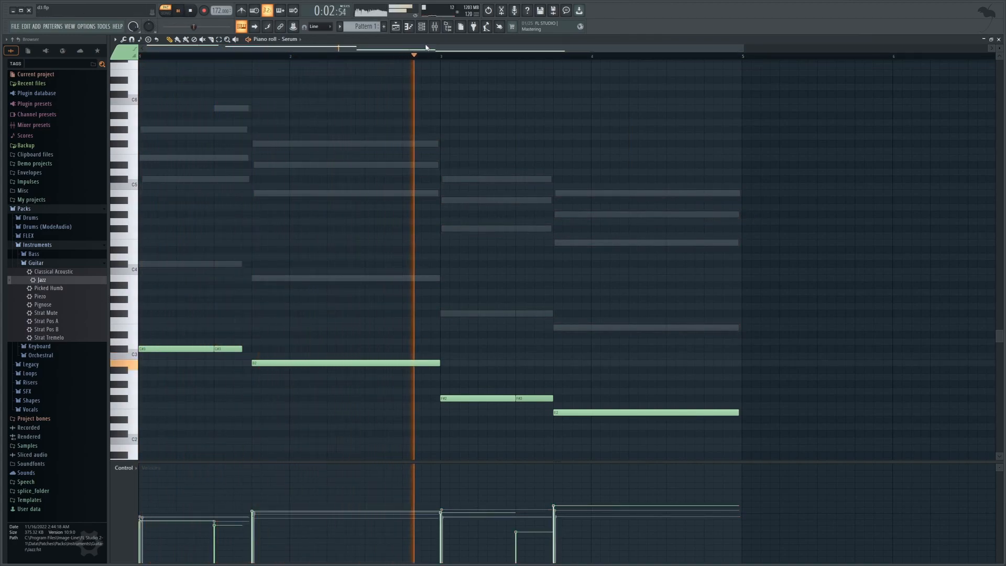
click(423, 29)
key(space)
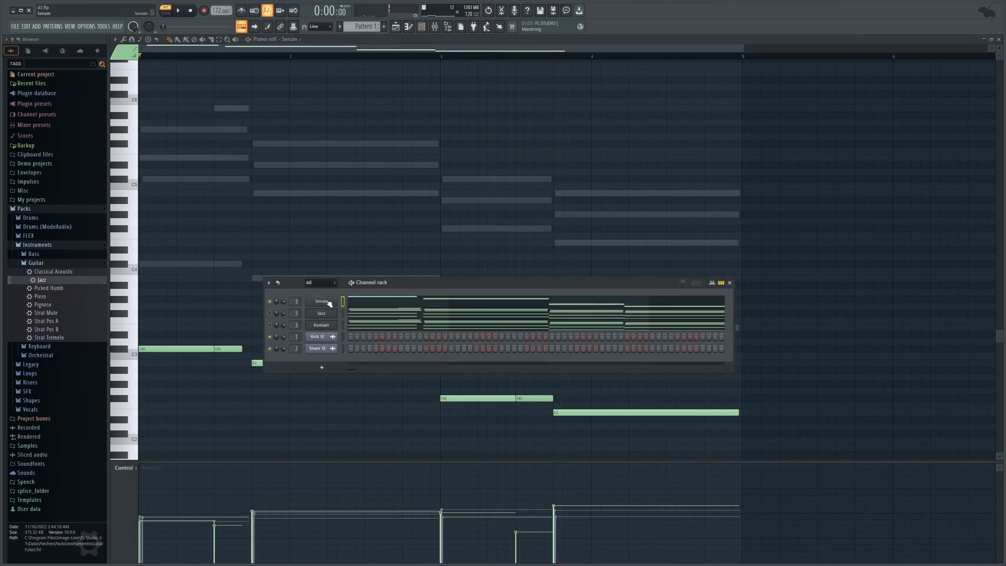
Remove the fundamental harmonic from the saw wave of Serum's OSC A in the wavetable editor and audition it
click(327, 302)
drag(377, 130, 639, 94)
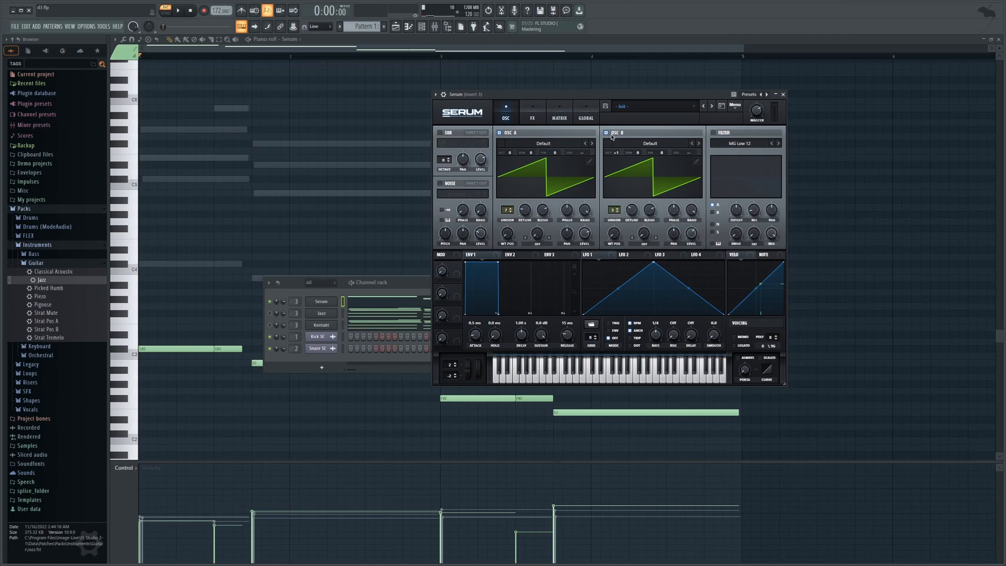
click(589, 161)
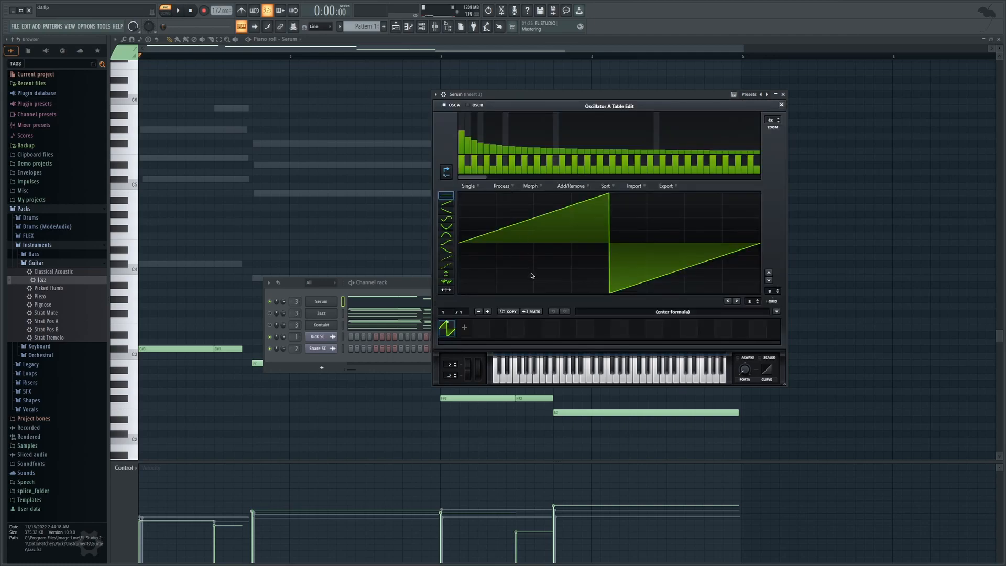
click(781, 105)
click(178, 10)
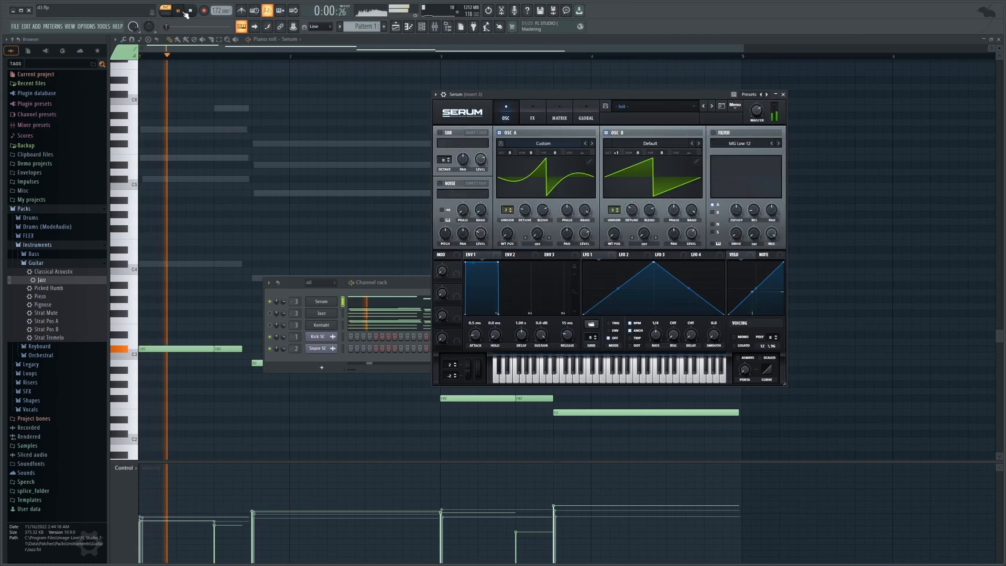
click(189, 10)
Add a second Serum channel with the same notes on mixer track 4 and set its OSC A to Basic Shapes
click(418, 314)
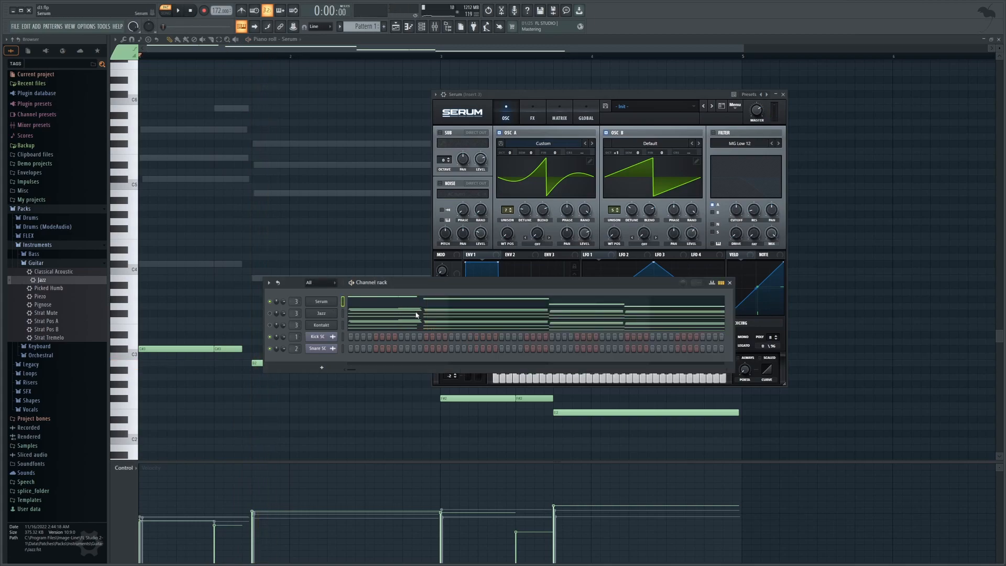
key(alt+c)
click(543, 286)
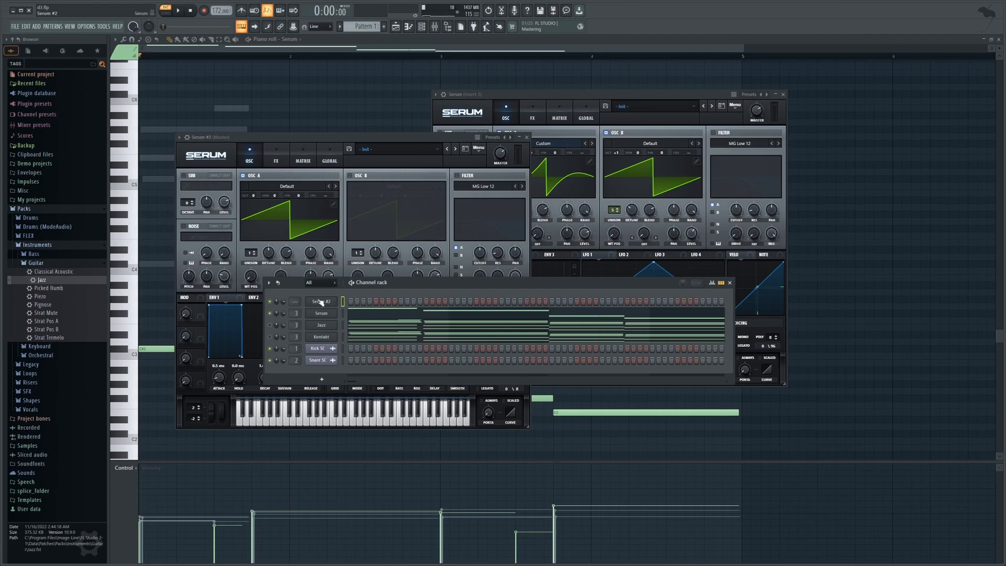
click(285, 188)
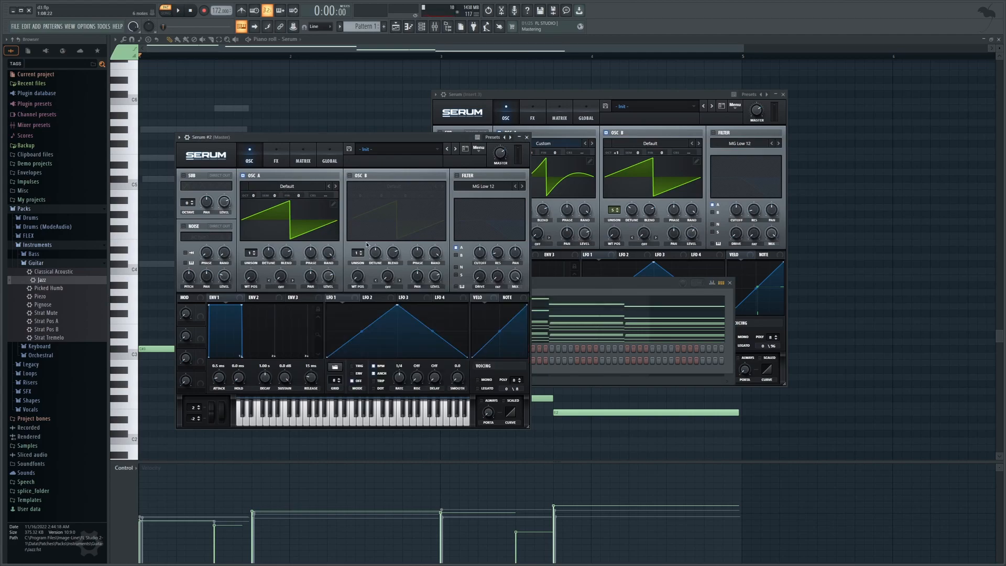
click(335, 186)
click(583, 290)
drag(296, 303, 297, 296)
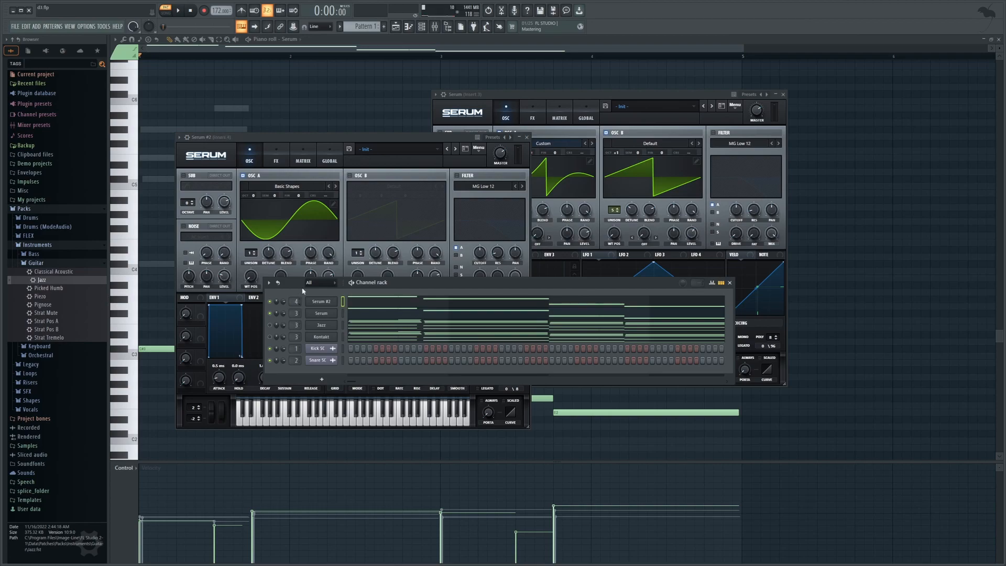
Examine the second Serum's OSC A sine wave in the wavetable editor and audition the layers with the mixer open
click(338, 207)
click(334, 204)
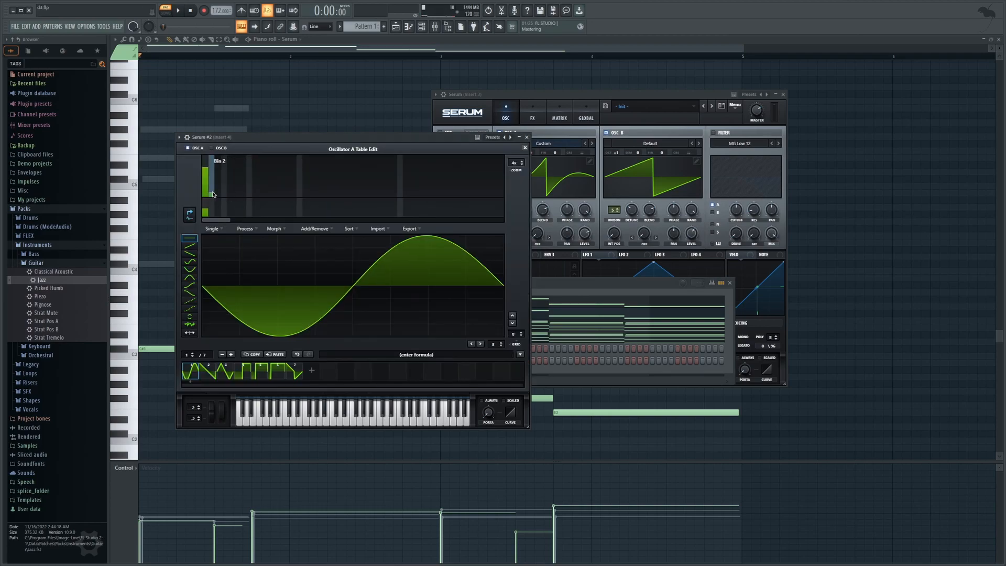
click(525, 147)
click(178, 10)
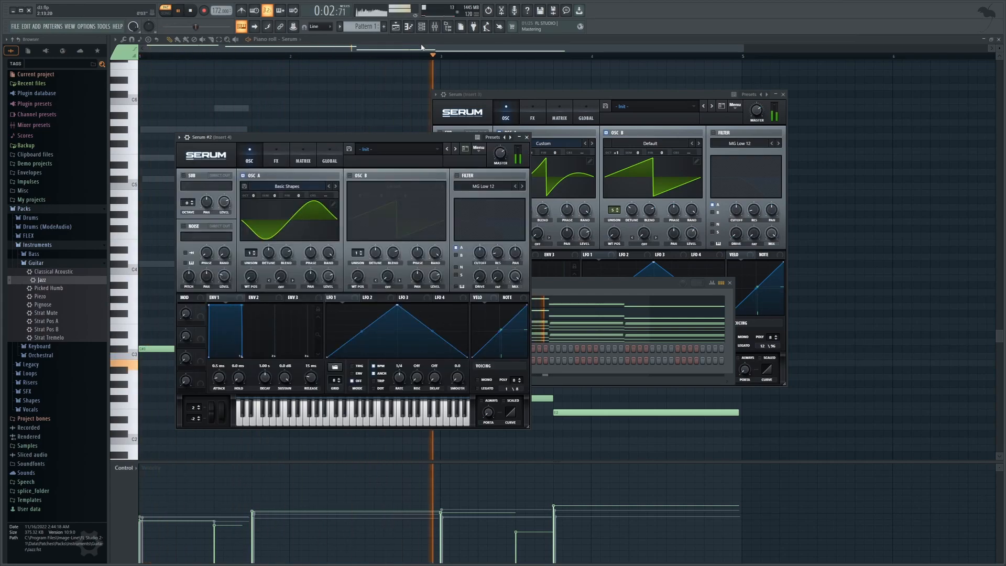
click(434, 27)
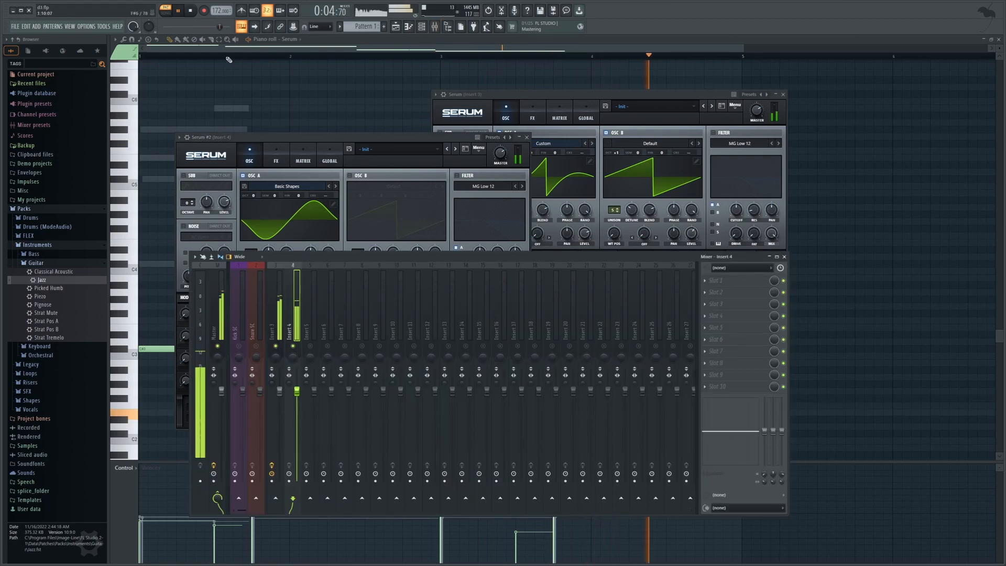
key(space)
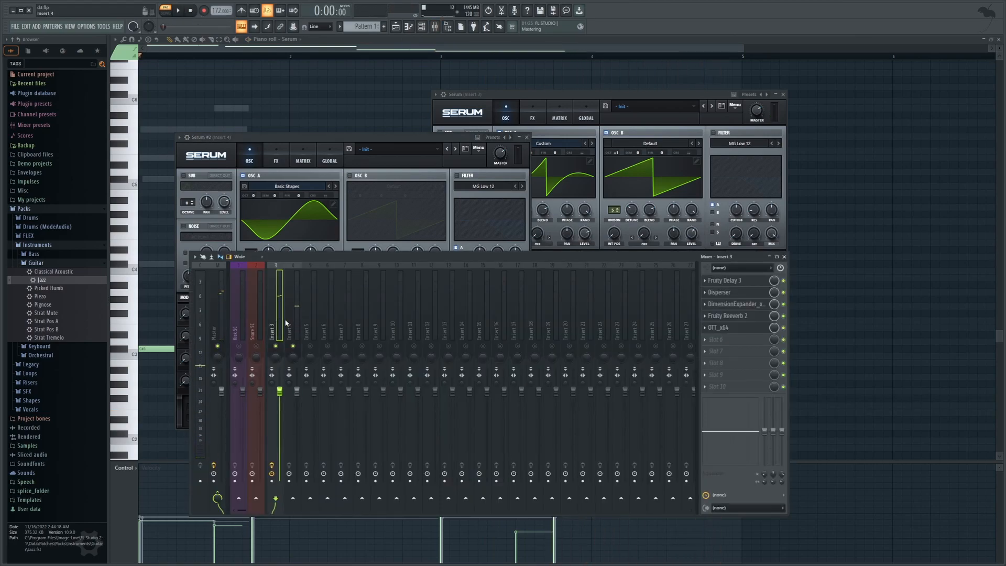